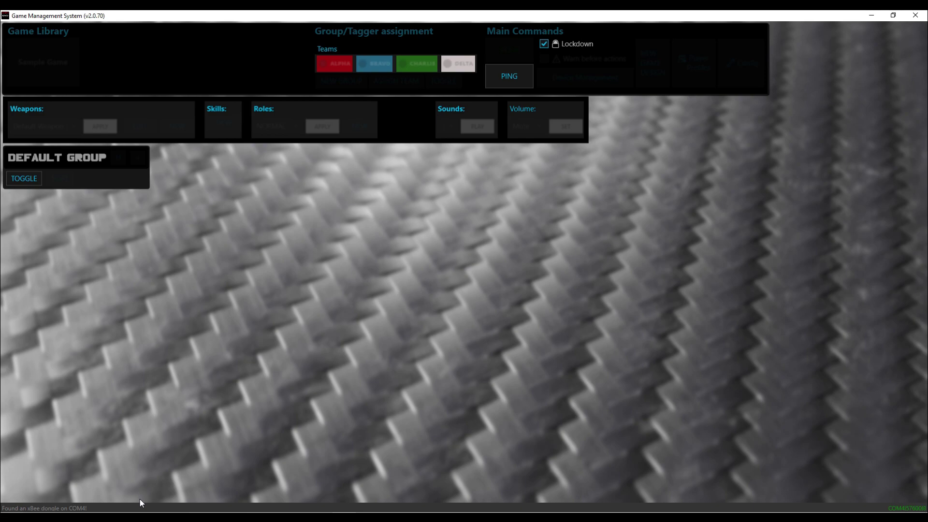
Step: Uncheck Lockdown and confirm with the account password to unlock the controls
{"action": "left_click", "coordinate": [544, 44]}
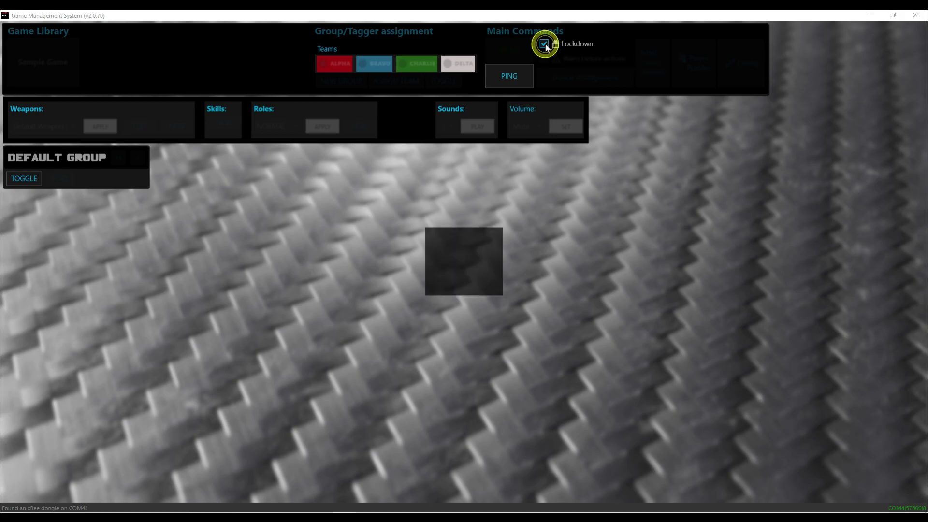
{"action": "type", "text": "•"}
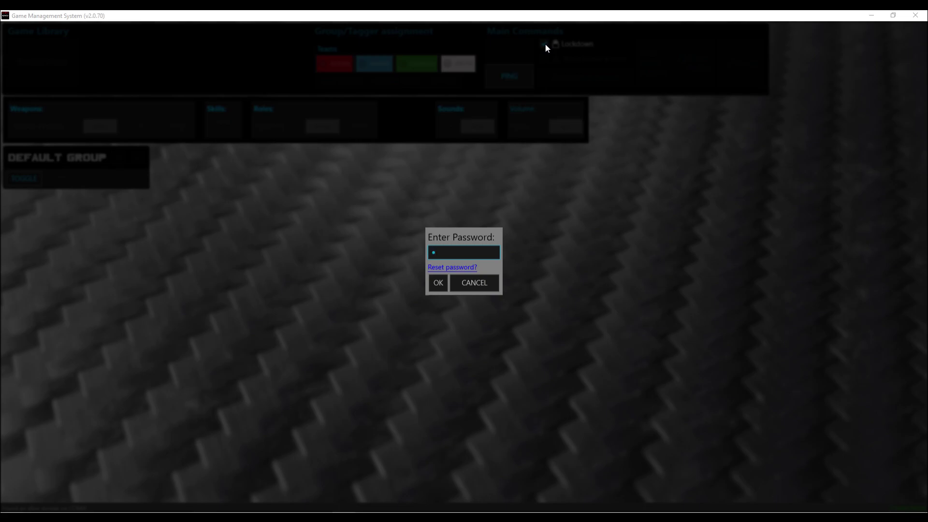
{"action": "key", "text": "Return"}
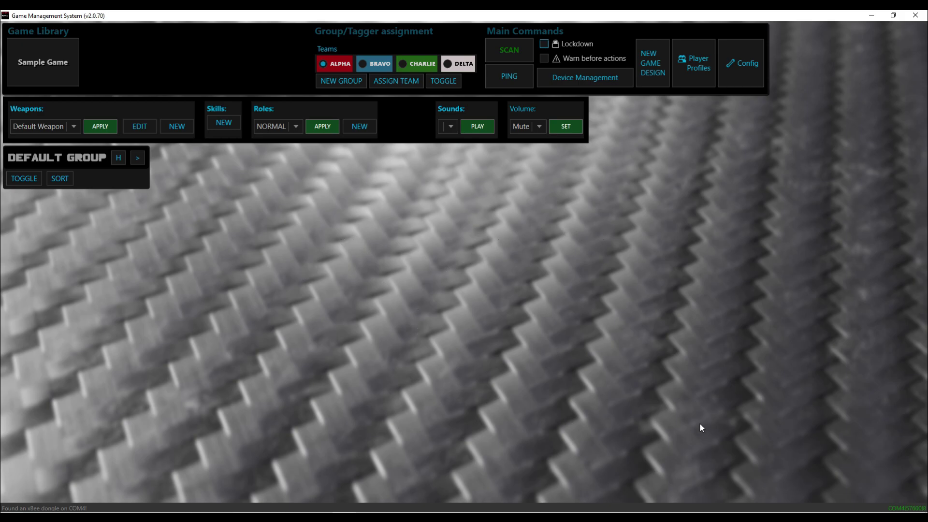
{"action": "mouse_move", "coordinate": [902, 510]}
Step: Apply and save the COM4, 57600 baud configuration, closing the Configuration dialog
{"action": "left_click", "coordinate": [739, 79]}
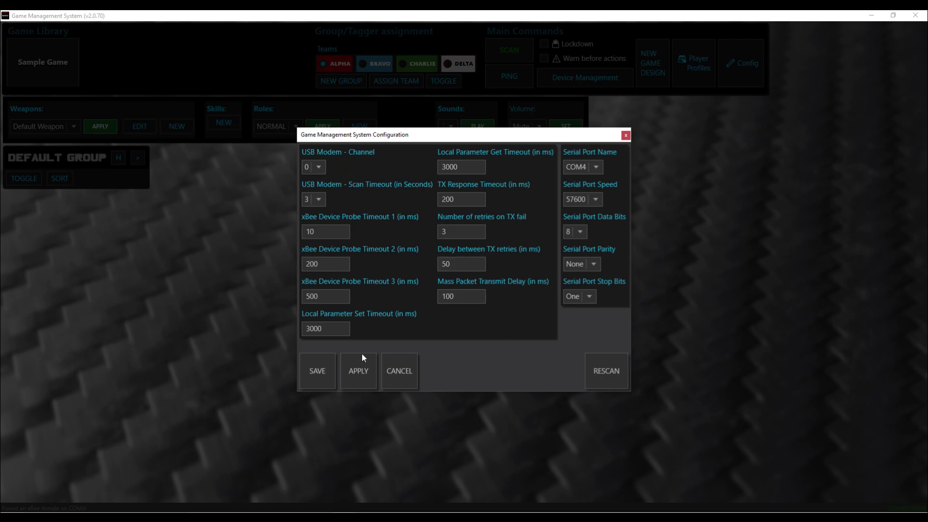
{"action": "left_click", "coordinate": [358, 369]}
{"action": "left_click", "coordinate": [368, 370]}
{"action": "left_click", "coordinate": [323, 370]}
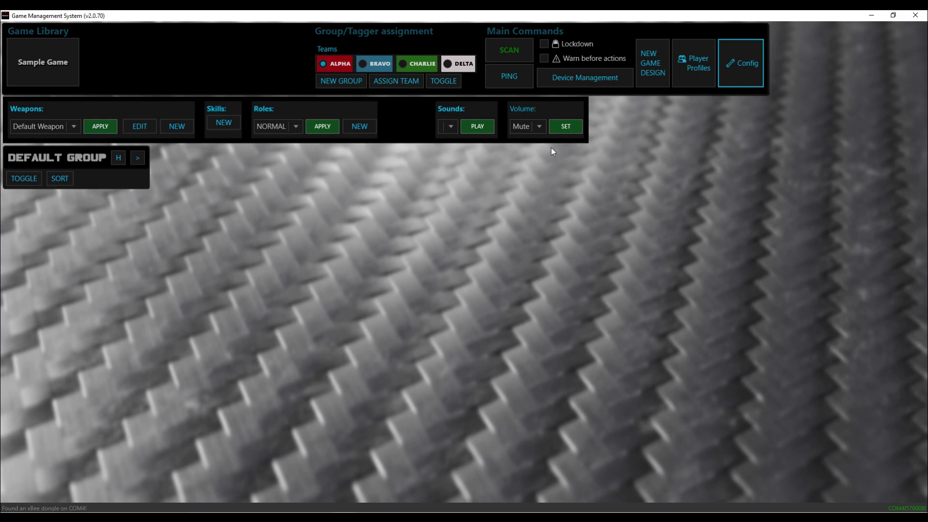
Step: Scan for taggers and assign Blade and Lucky (IDs 17 and 19) to team ALPHA
{"action": "left_click", "coordinate": [515, 59]}
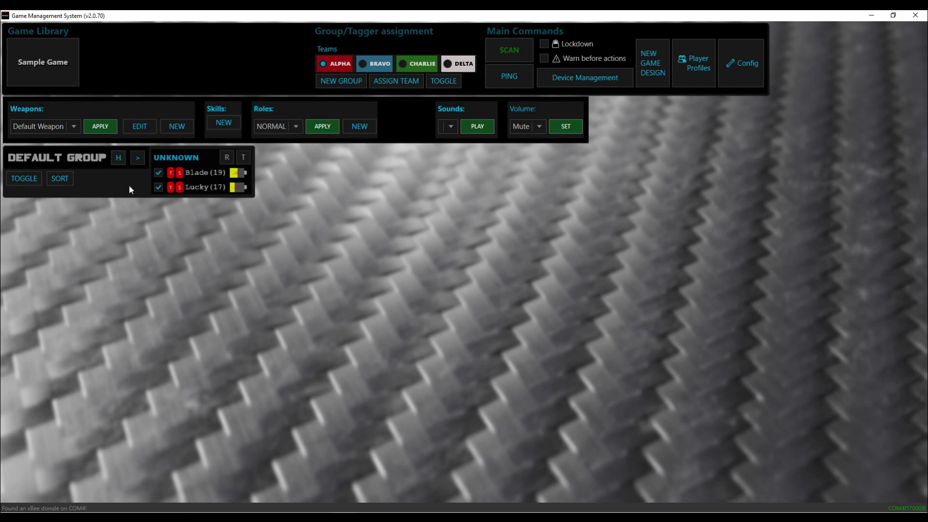
{"action": "mouse_move", "coordinate": [207, 180]}
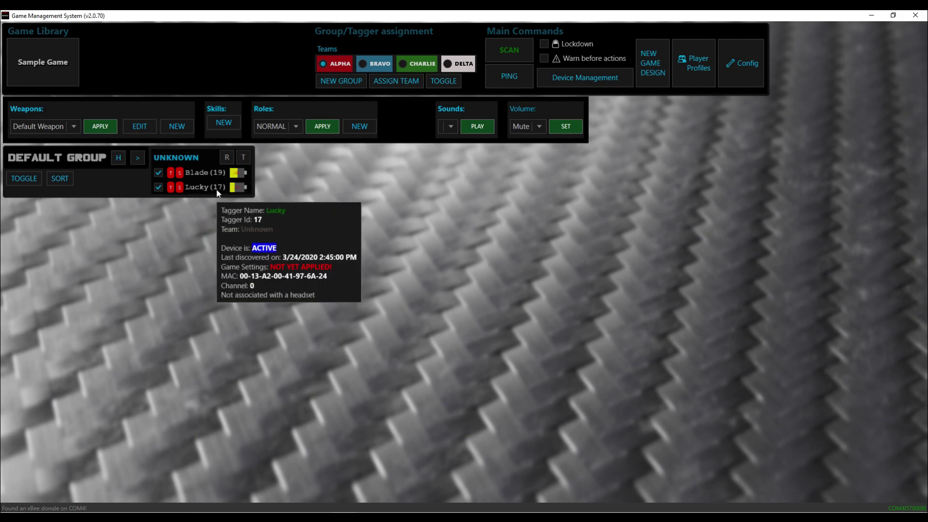
{"action": "left_click", "coordinate": [332, 64]}
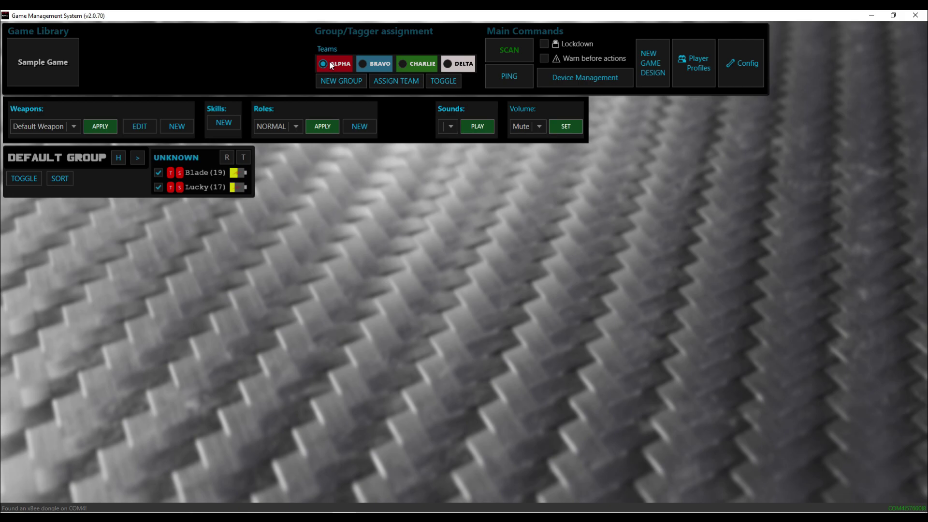
{"action": "left_click", "coordinate": [376, 81]}
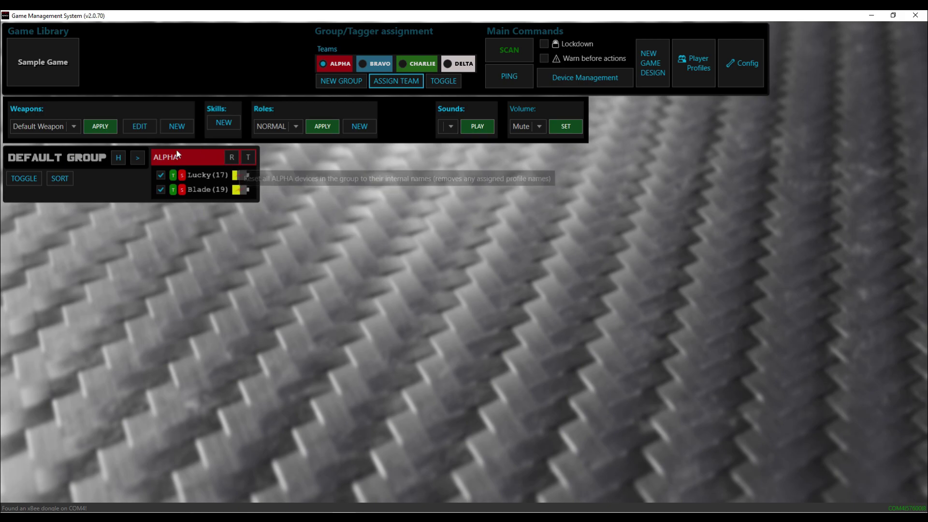
Step: Create GROUP 1 and move the ALPHA team from Default Group into it
{"action": "left_click", "coordinate": [356, 83]}
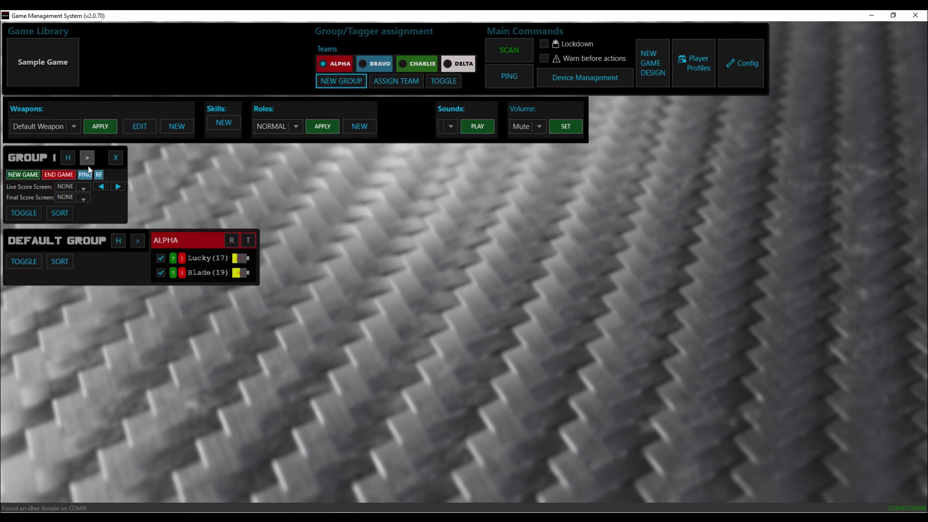
{"action": "left_click", "coordinate": [137, 243]}
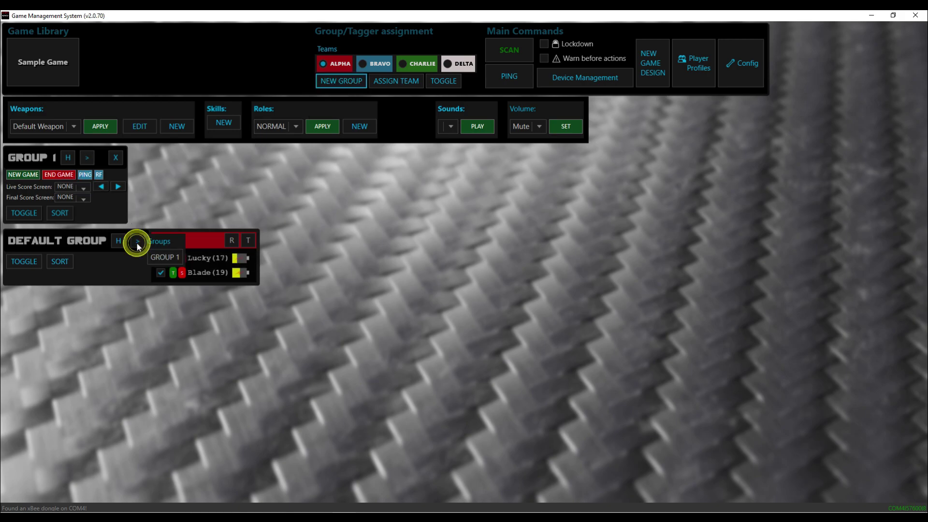
{"action": "left_click", "coordinate": [155, 254]}
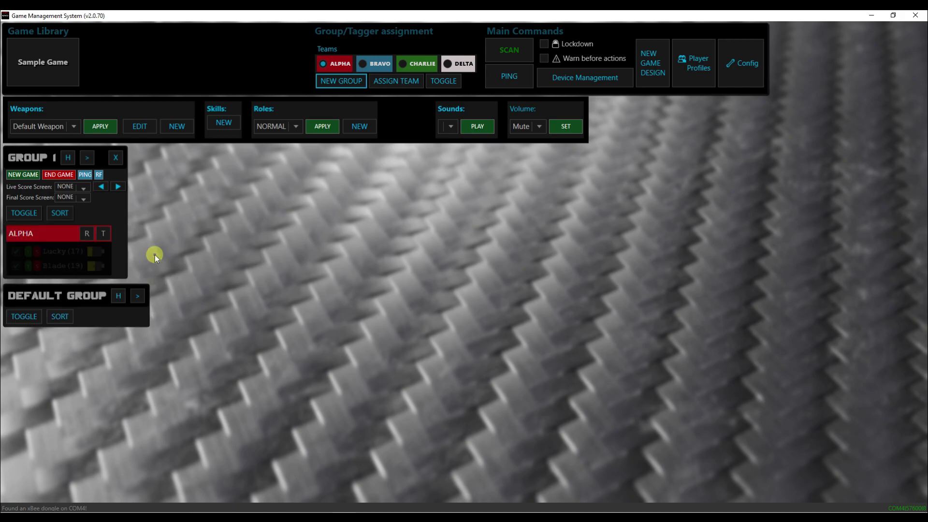
{"action": "mouse_move", "coordinate": [83, 256]}
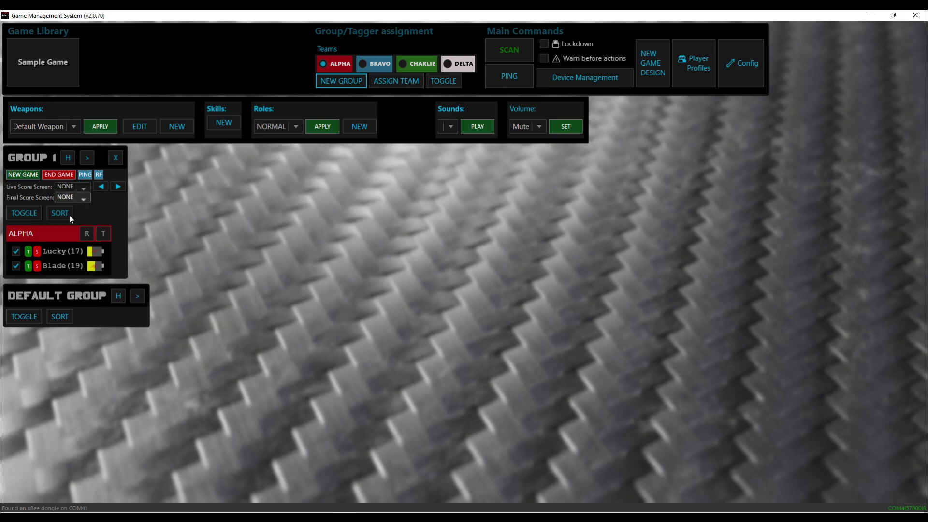
{"action": "mouse_move", "coordinate": [42, 271]}
Step: Scan again and assign the new taggers Dusty (40) and Flash (10) to team BRAVO
{"action": "left_click", "coordinate": [516, 53]}
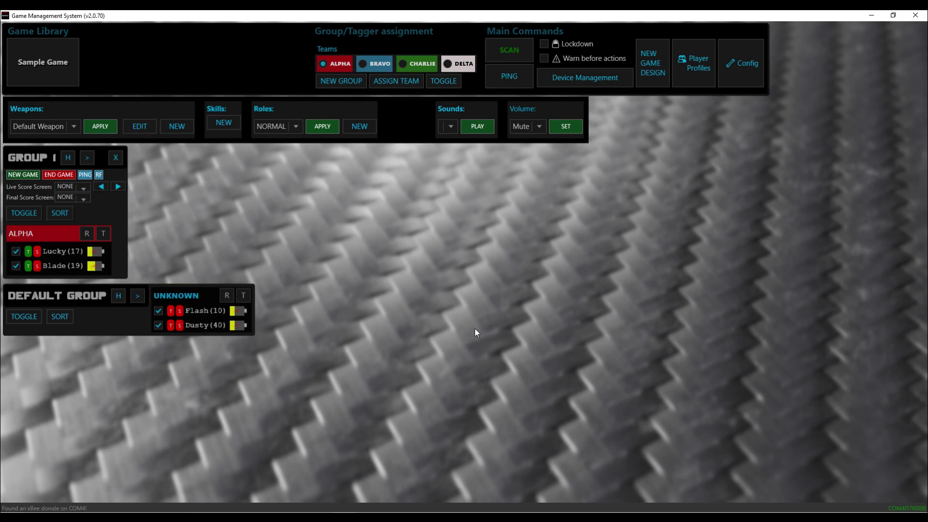
{"action": "mouse_move", "coordinate": [223, 330]}
{"action": "left_click", "coordinate": [27, 211]}
{"action": "left_click", "coordinate": [381, 64]}
{"action": "left_click", "coordinate": [386, 83]}
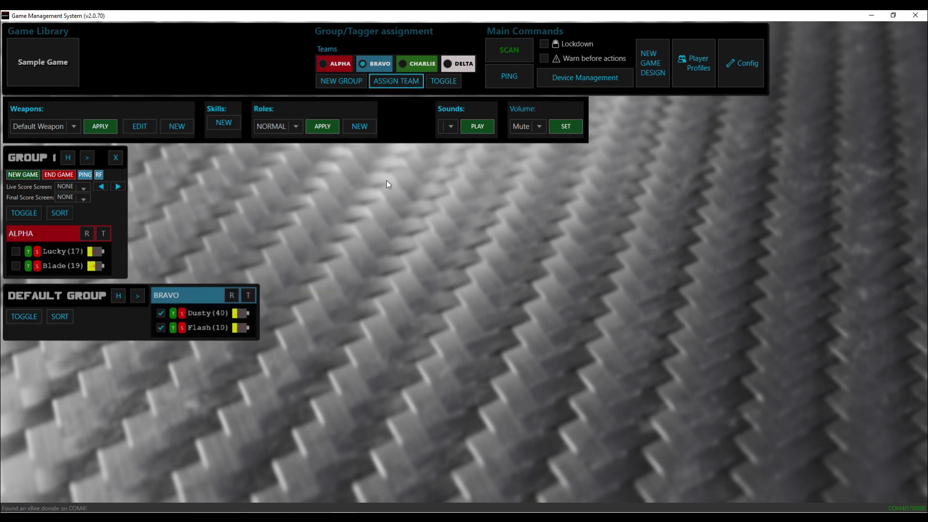
Step: Move the BRAVO team from Default Group into GROUP 1
{"action": "left_click", "coordinate": [142, 297]}
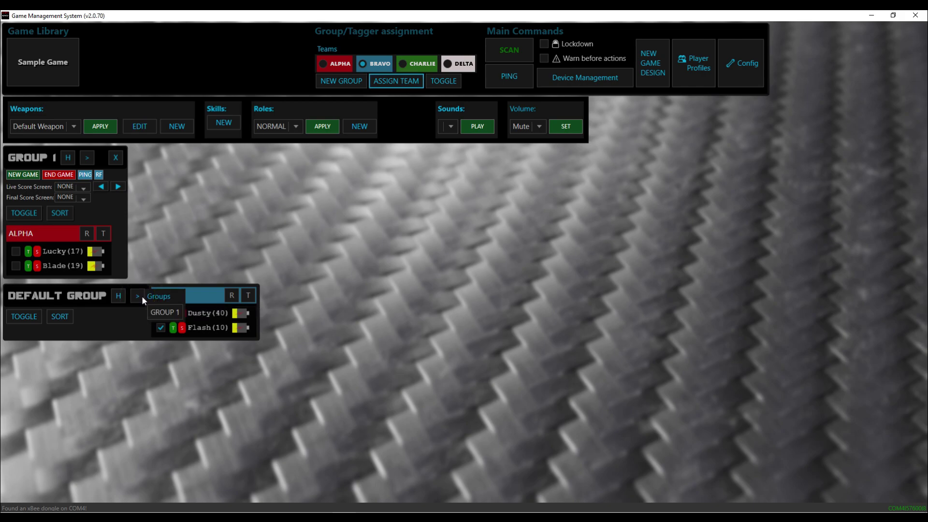
{"action": "left_click", "coordinate": [162, 311]}
{"action": "left_click", "coordinate": [163, 313]}
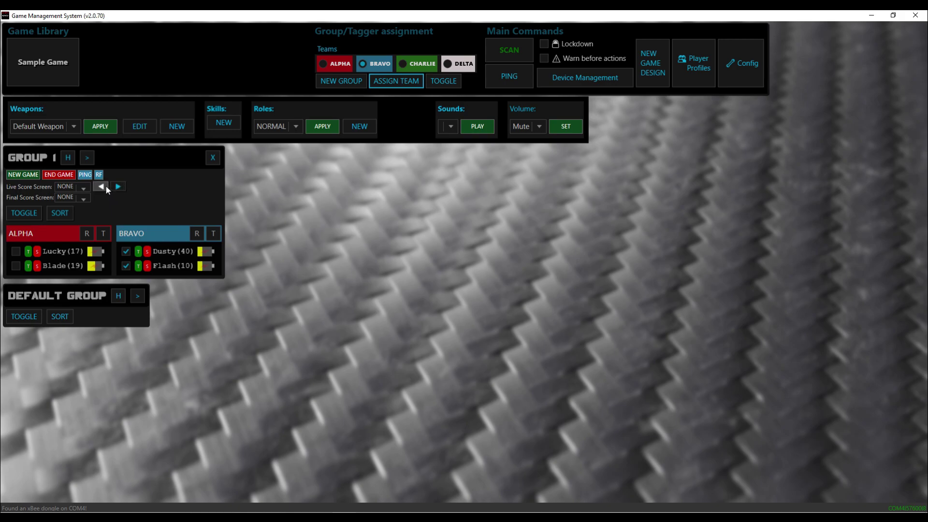
Step: Change the GROUP 1 title to 'Elite'
{"action": "double_click", "coordinate": [47, 156]}
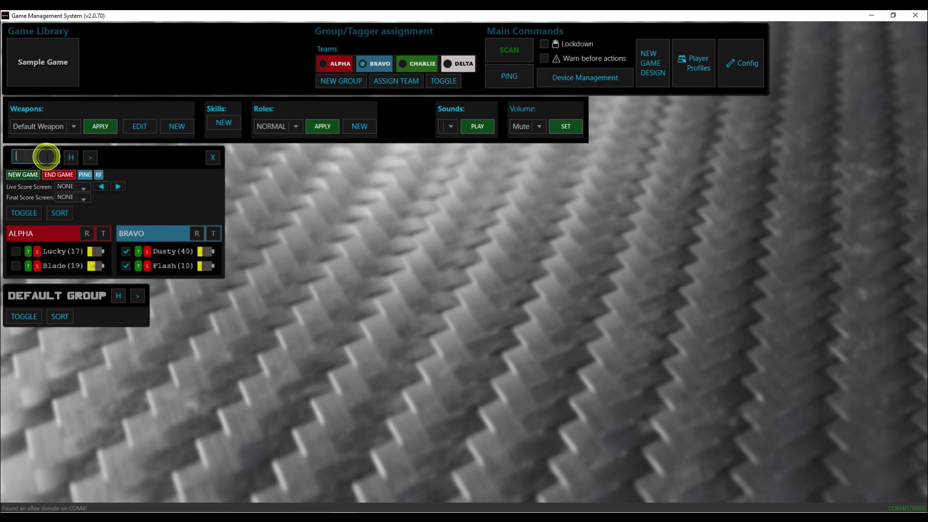
{"action": "type", "text": "Elite"}
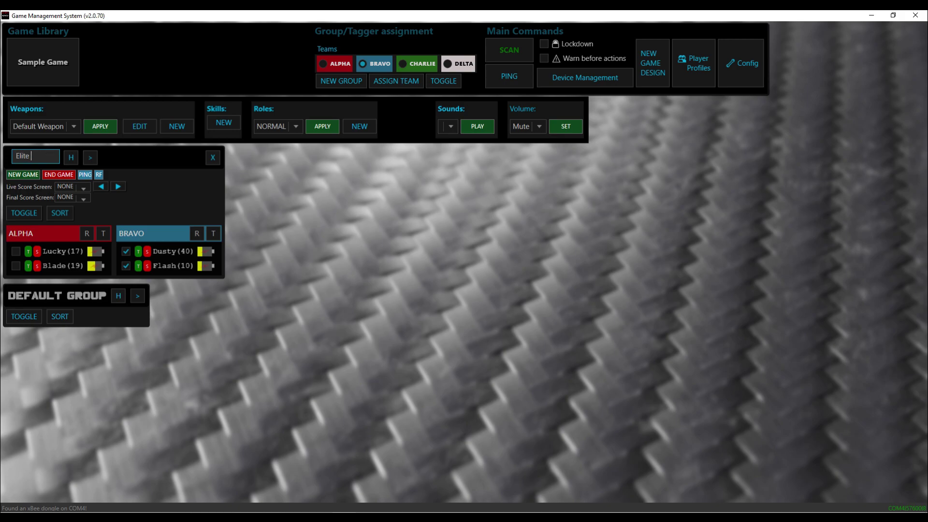
{"action": "key", "text": "Return"}
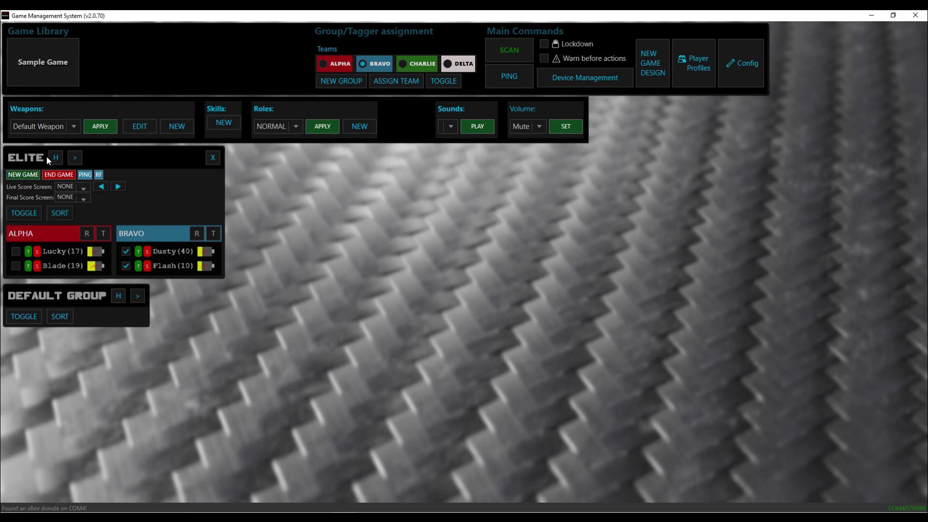
{"action": "left_click", "coordinate": [84, 188]}
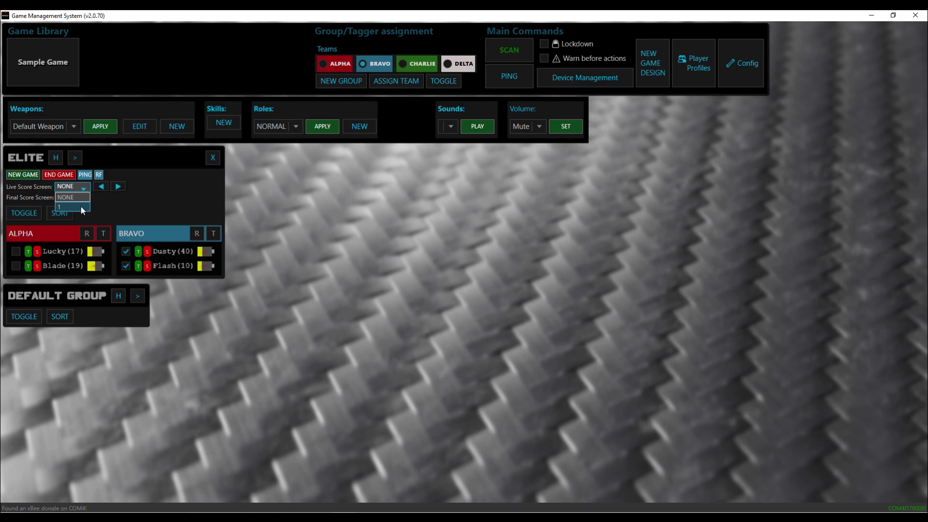
Step: Choose Live Score Screen 1 and close the ELITE scoreboard window
{"action": "left_click", "coordinate": [80, 207]}
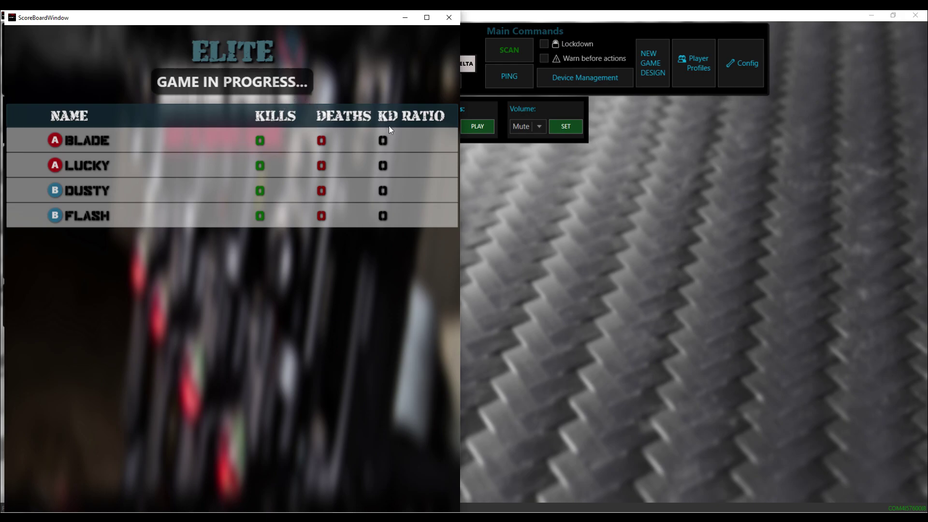
{"action": "left_click", "coordinate": [449, 18]}
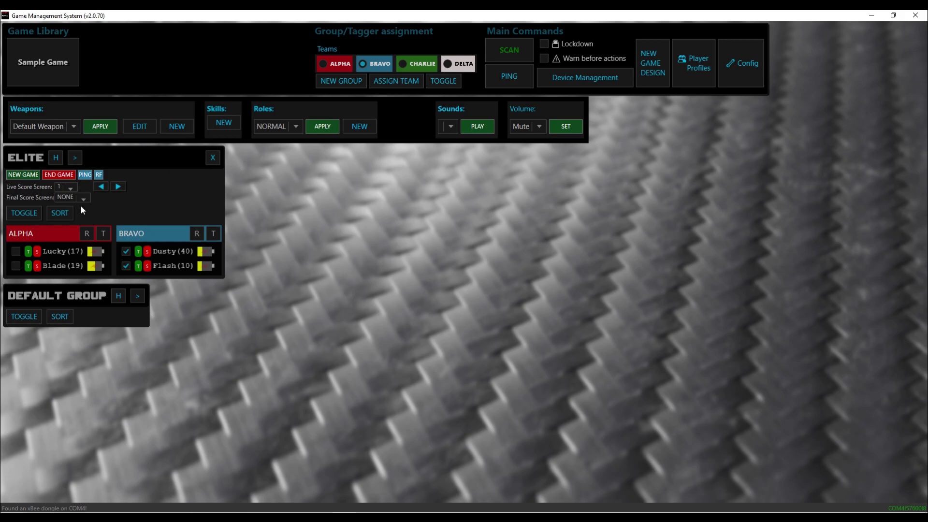
Step: Rename the Sample Game settings to 'Default' with description 'This is my Settings'
{"action": "right_click", "coordinate": [68, 61]}
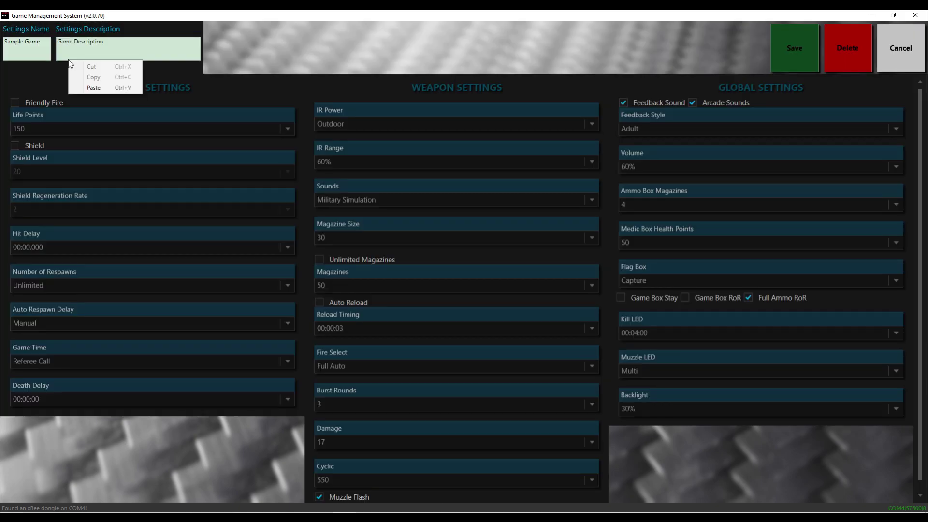
{"action": "left_click", "coordinate": [43, 40]}
{"action": "left_click_drag", "start_coordinate": [43, 39], "coordinate": [2, 44]}
{"action": "type", "text": "Default"}
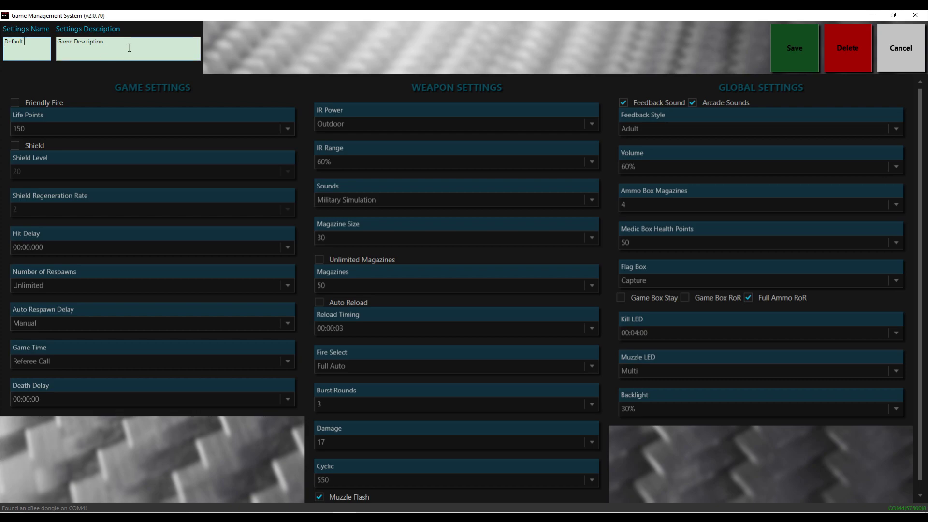
{"action": "key", "text": "Tab"}
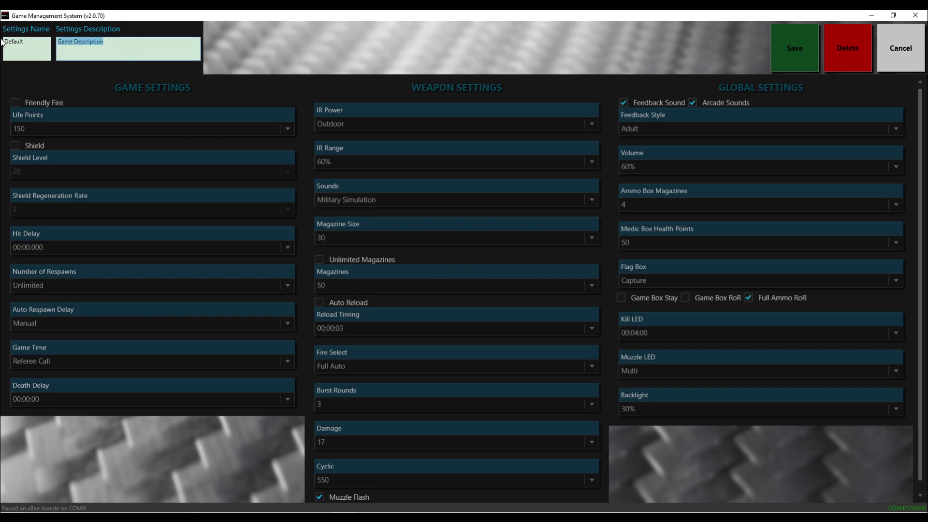
{"action": "type", "text": "This is my Settings"}
Step: Set Life Points to 100 and Auto Respawn Delay to 00:00:05
{"action": "left_click", "coordinate": [43, 131]}
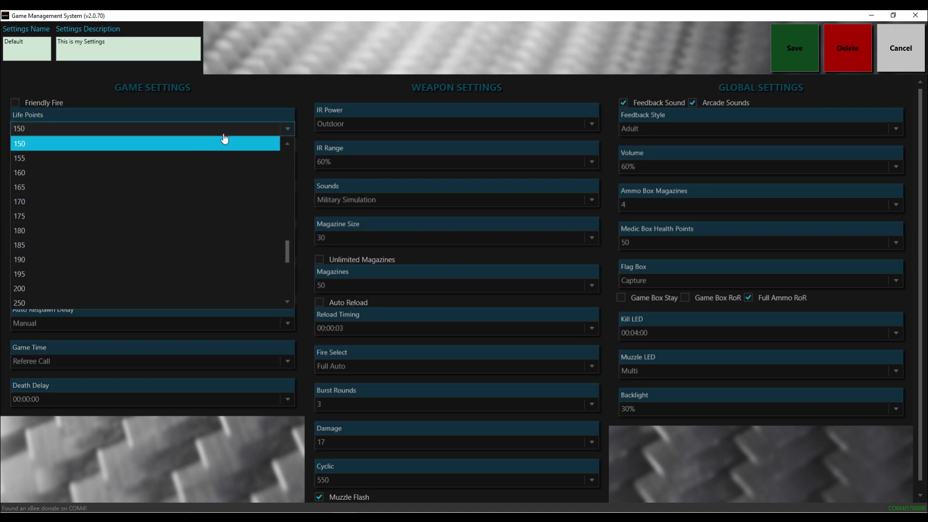
{"action": "left_click", "coordinate": [287, 143]}
{"action": "left_click", "coordinate": [287, 143]}
{"action": "left_click", "coordinate": [287, 144]}
{"action": "left_click", "coordinate": [288, 145]}
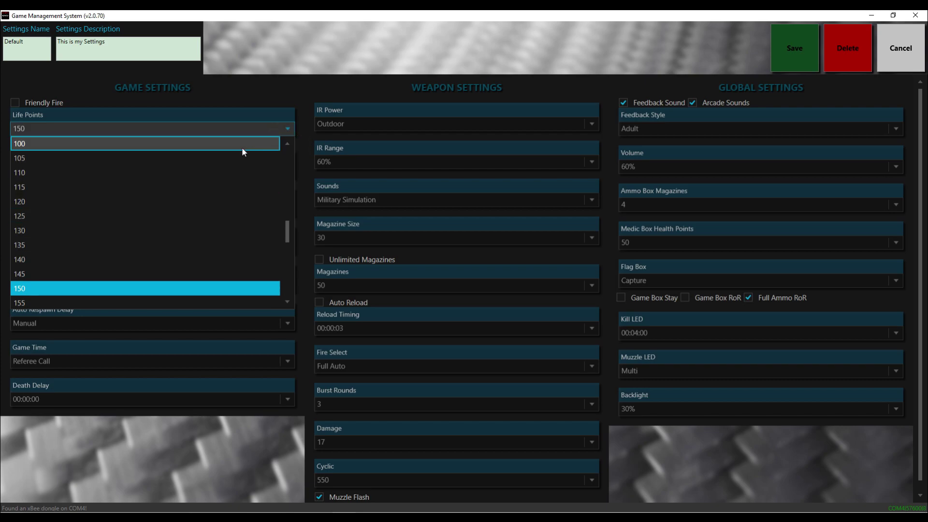
{"action": "left_click", "coordinate": [242, 149]}
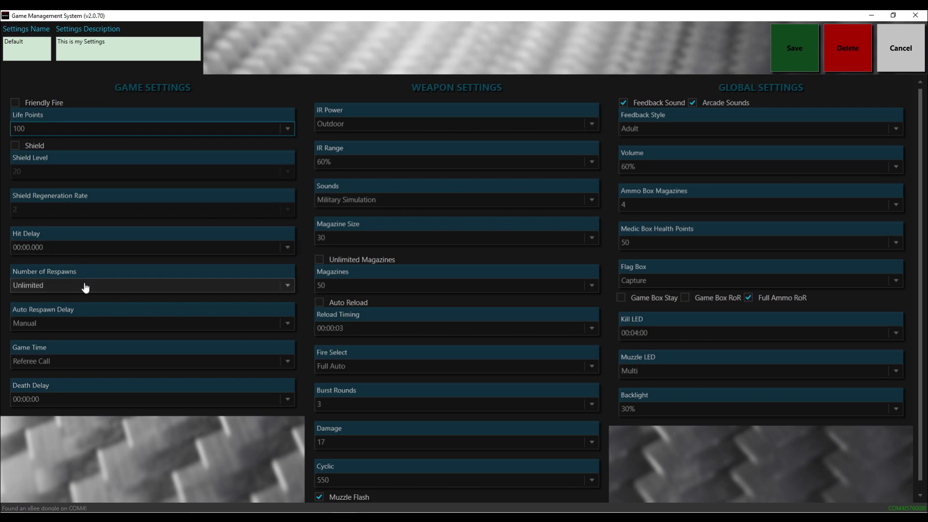
{"action": "left_click", "coordinate": [105, 323]}
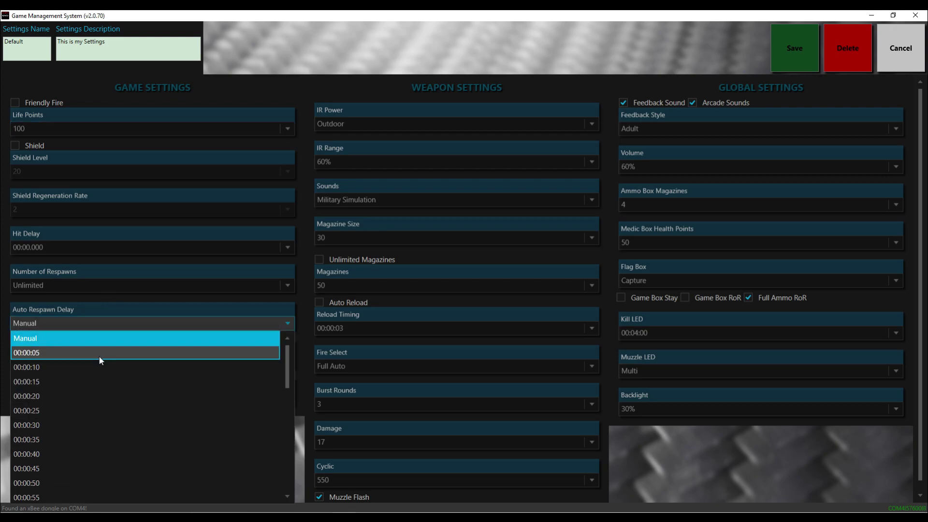
{"action": "left_click", "coordinate": [98, 356]}
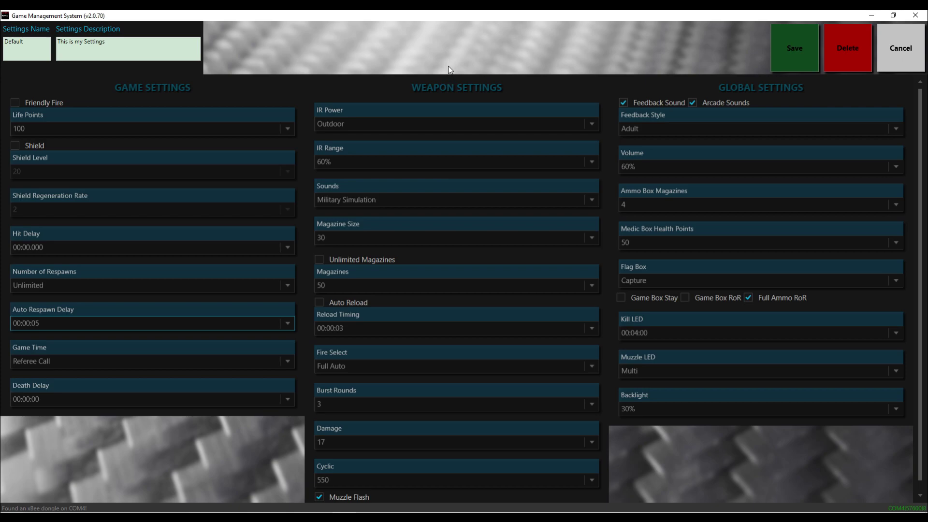
Step: Set IR Power to Indoor and IR Range to 40%
{"action": "left_click", "coordinate": [449, 126]}
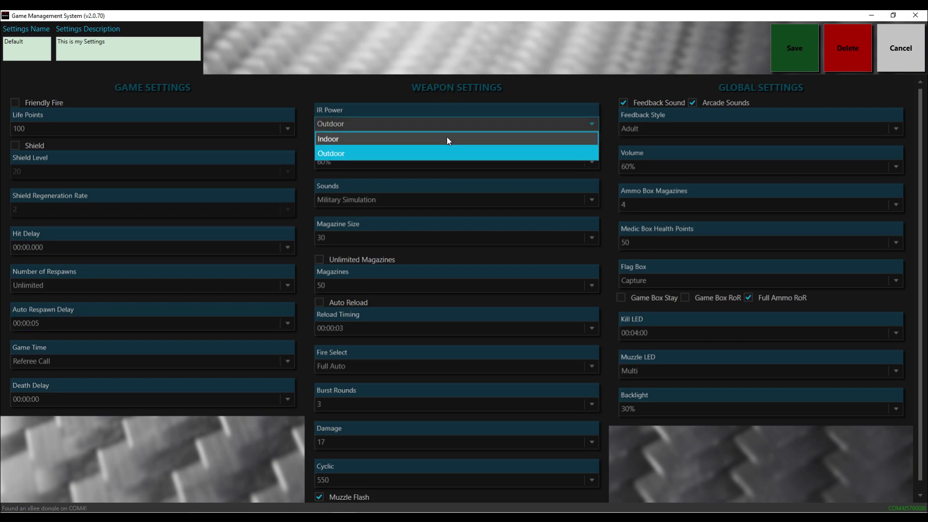
{"action": "left_click", "coordinate": [446, 137]}
{"action": "left_click", "coordinate": [442, 163]}
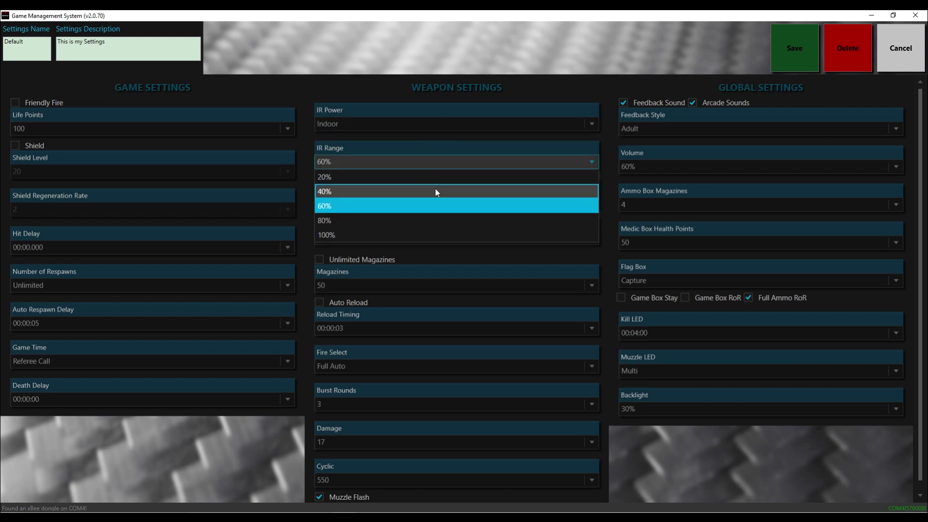
{"action": "left_click", "coordinate": [434, 189]}
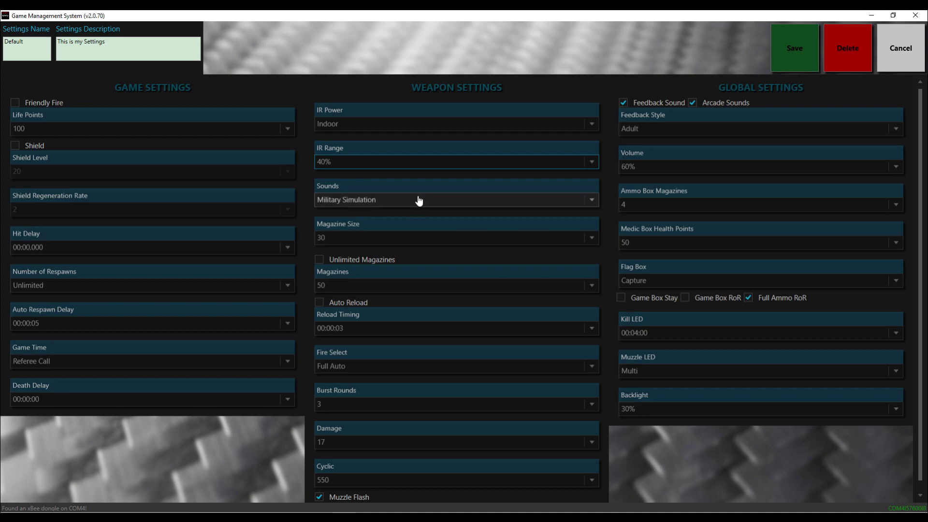
Step: Turn on Unlimited Magazines and Auto Reload, keeping 30-round magazines and Full Auto
{"action": "left_click", "coordinate": [419, 201]}
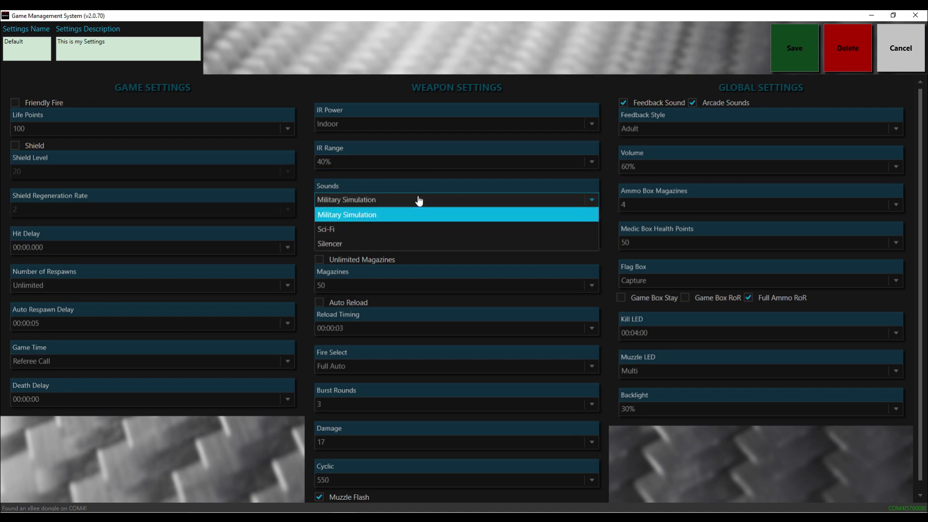
{"action": "left_click", "coordinate": [418, 200]}
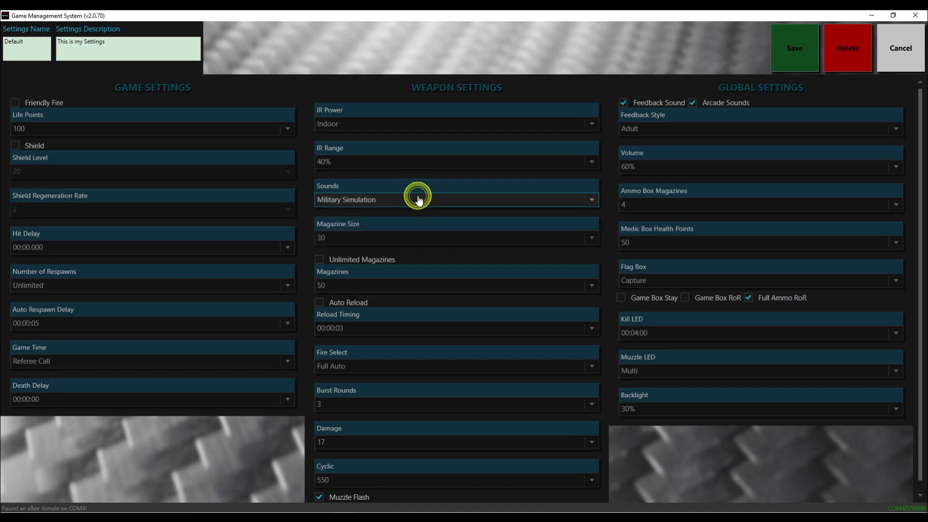
{"action": "left_click", "coordinate": [412, 242]}
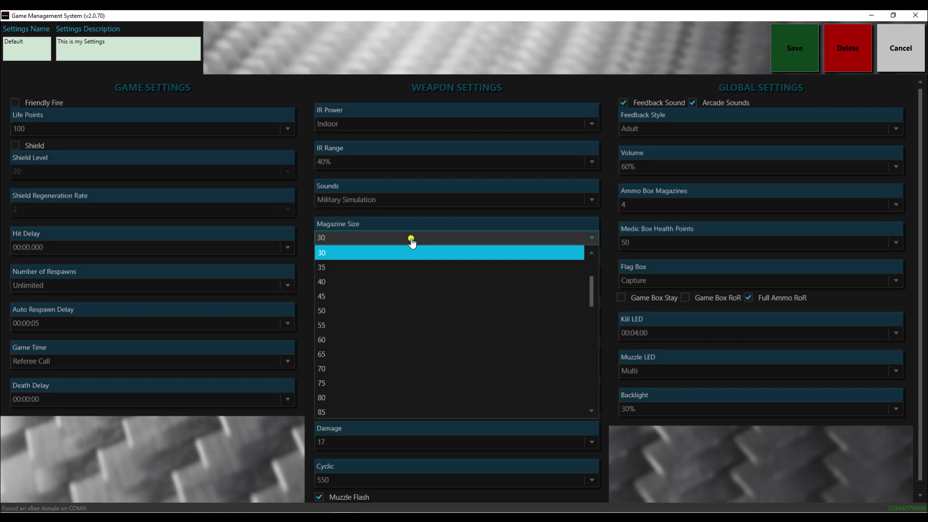
{"action": "left_click", "coordinate": [412, 240]}
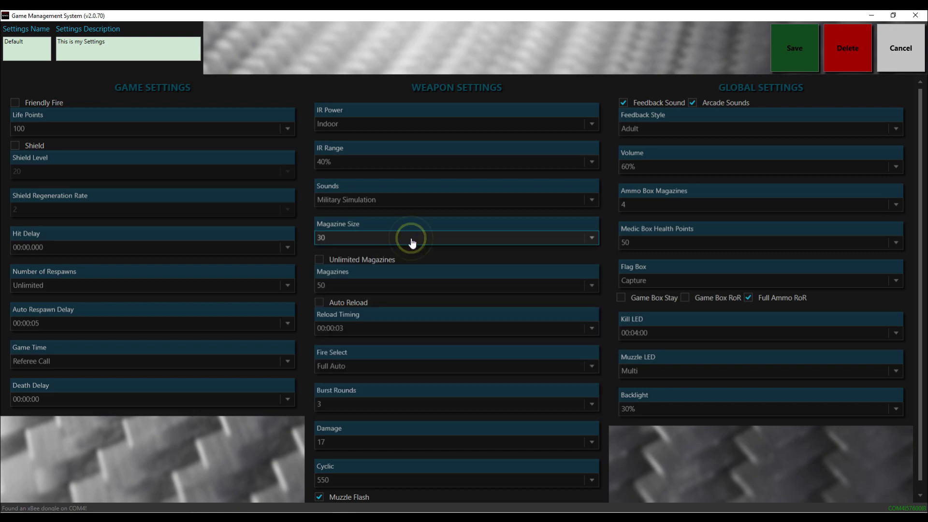
{"action": "left_click", "coordinate": [321, 259]}
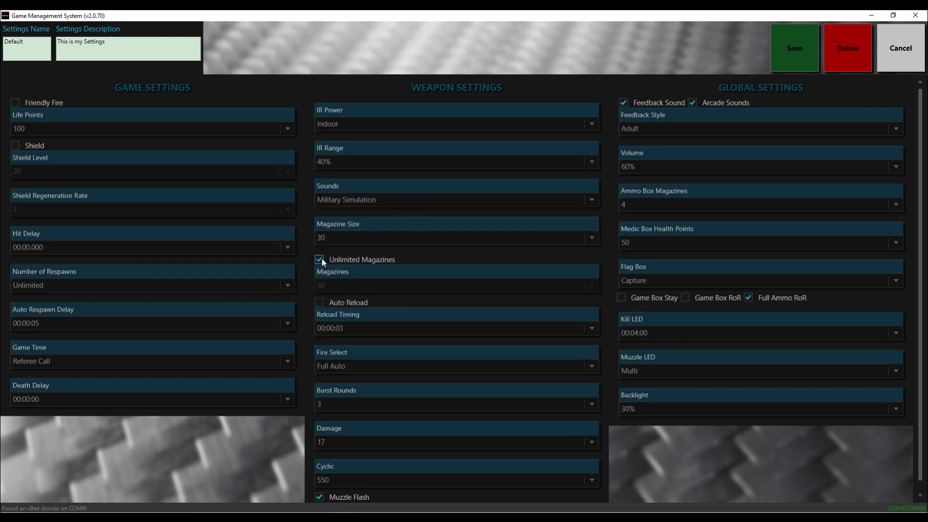
{"action": "left_click", "coordinate": [320, 301]}
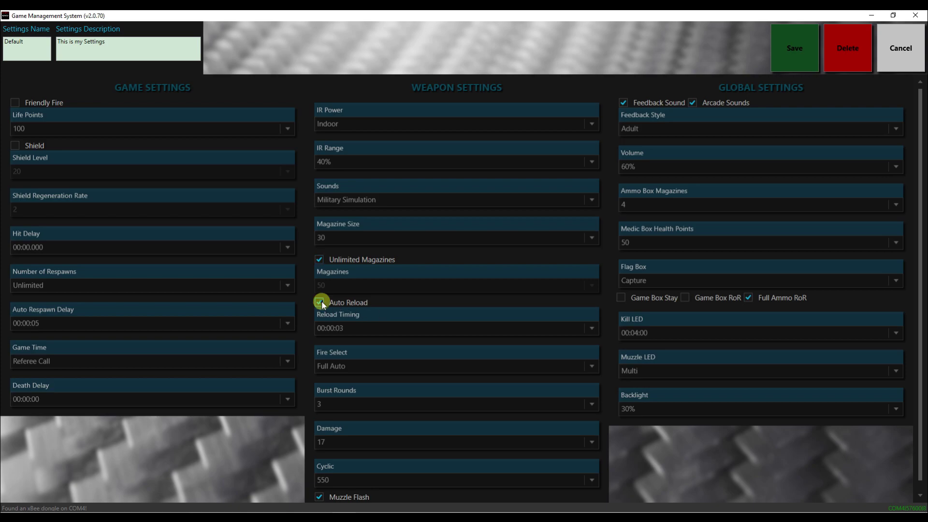
{"action": "left_click", "coordinate": [356, 332]}
{"action": "left_click", "coordinate": [356, 331]}
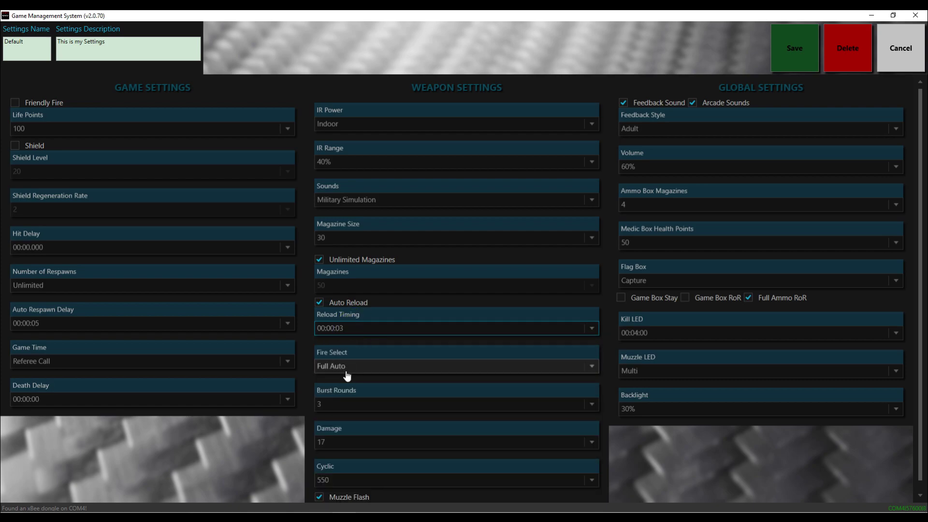
{"action": "left_click", "coordinate": [347, 370]}
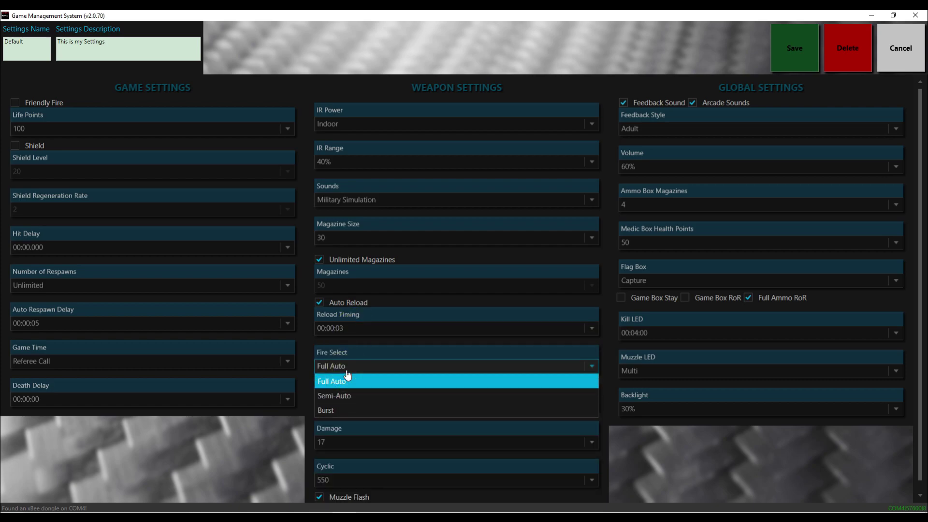
{"action": "left_click", "coordinate": [347, 371]}
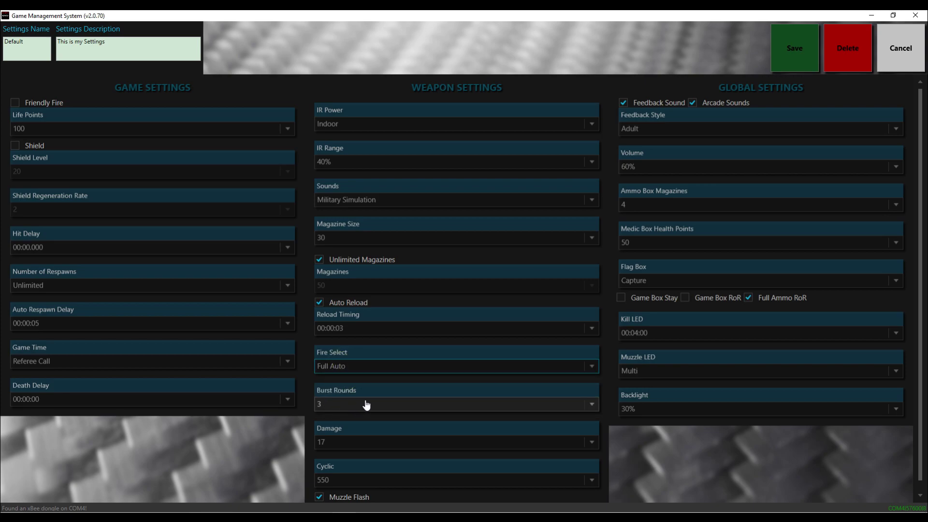
Step: Set weapon Damage to 10 and Cyclic rate to 650
{"action": "left_click", "coordinate": [362, 443]}
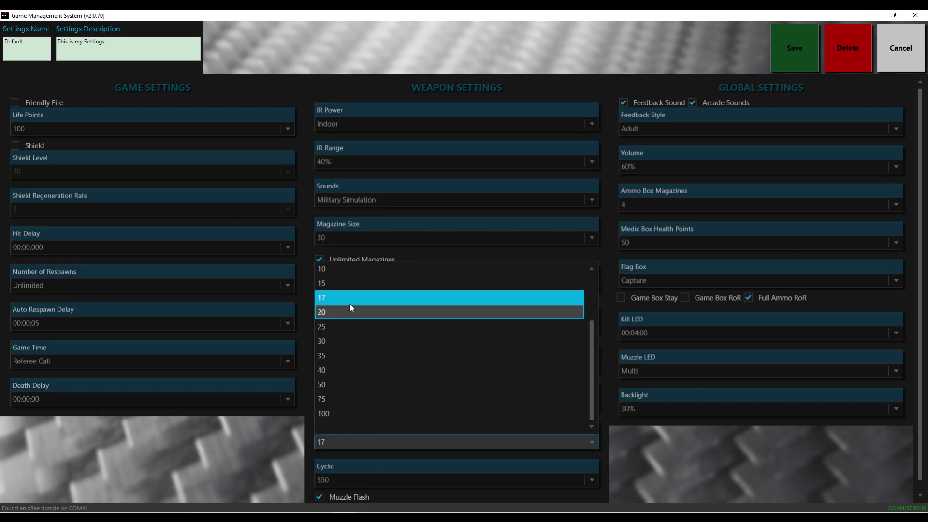
{"action": "left_click", "coordinate": [341, 269]}
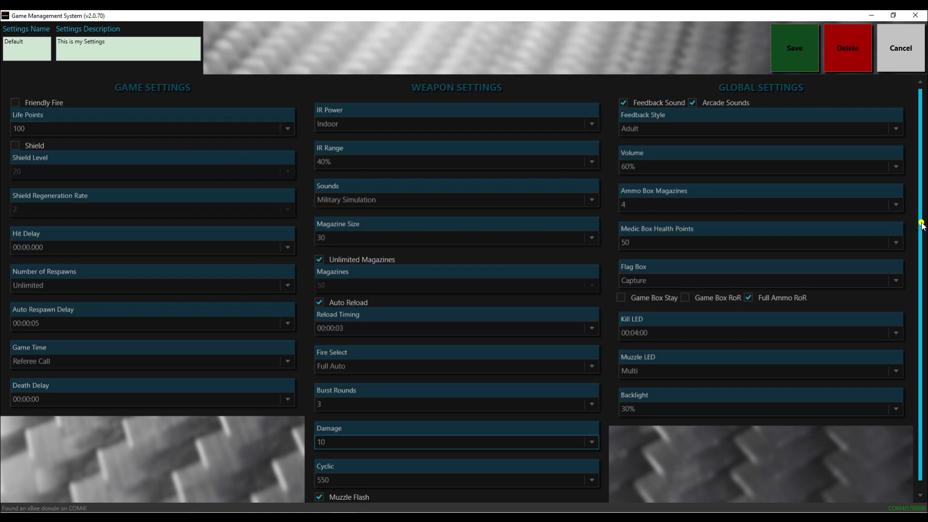
{"action": "scroll", "coordinate": [921, 322], "scroll_direction": "down", "scroll_amount": 1}
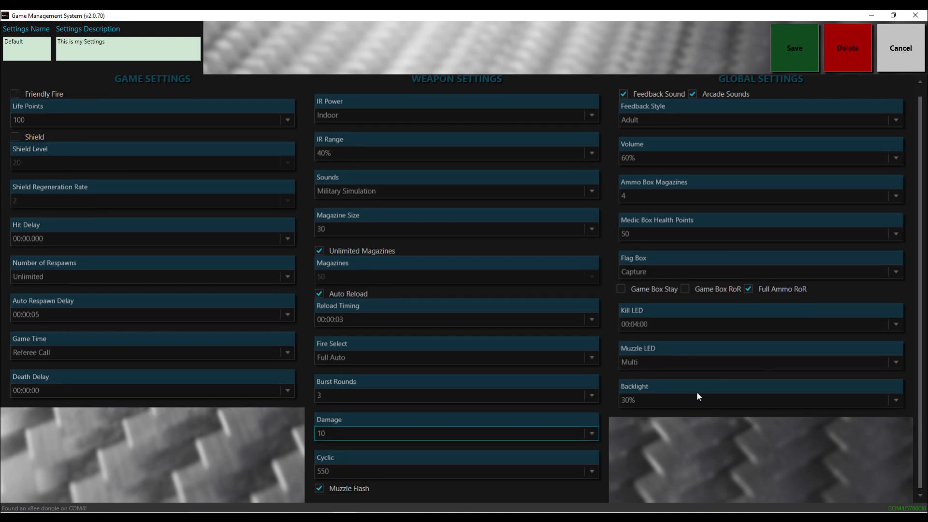
{"action": "left_click", "coordinate": [534, 478]}
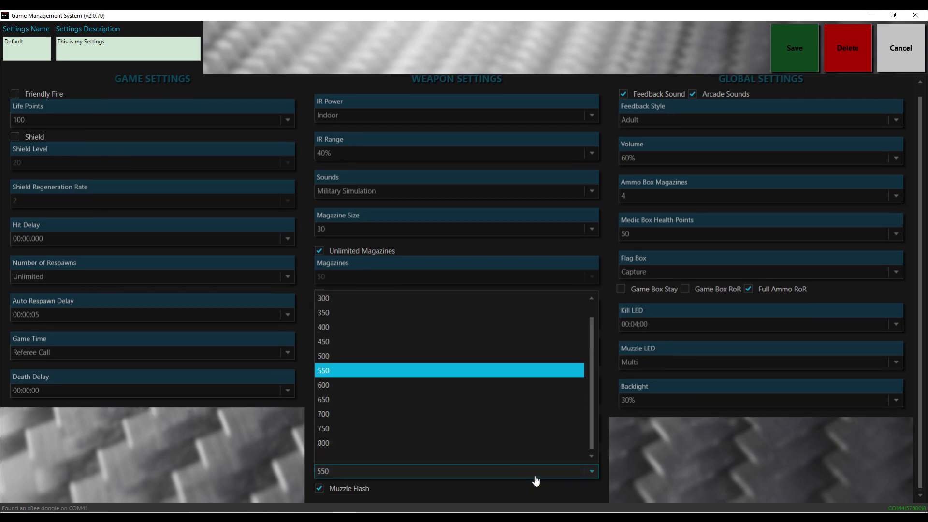
{"action": "left_click", "coordinate": [516, 402]}
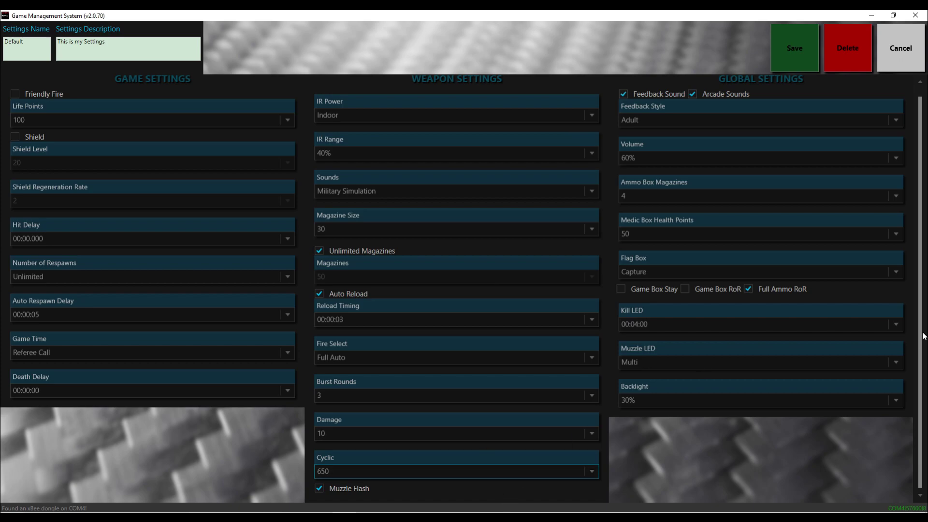
{"action": "left_click_drag", "start_coordinate": [923, 332], "coordinate": [923, 172]}
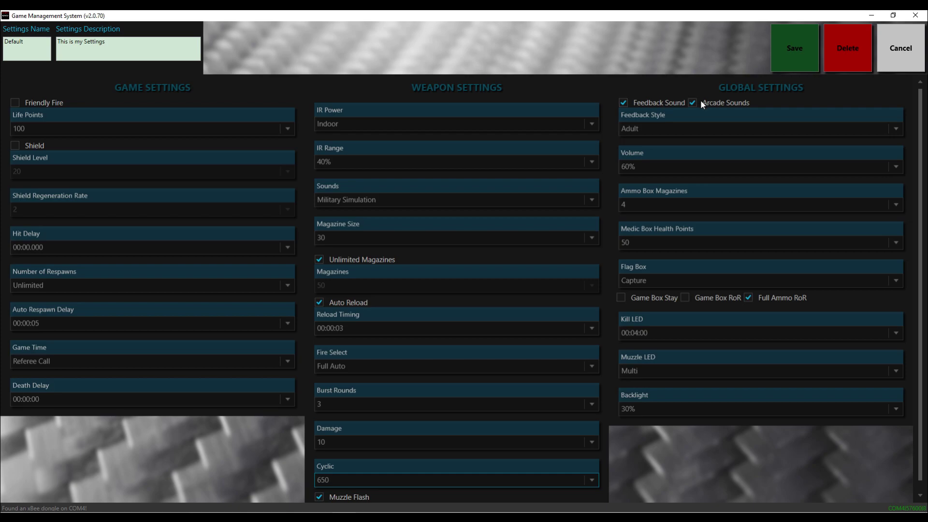
{"action": "left_click", "coordinate": [695, 132]}
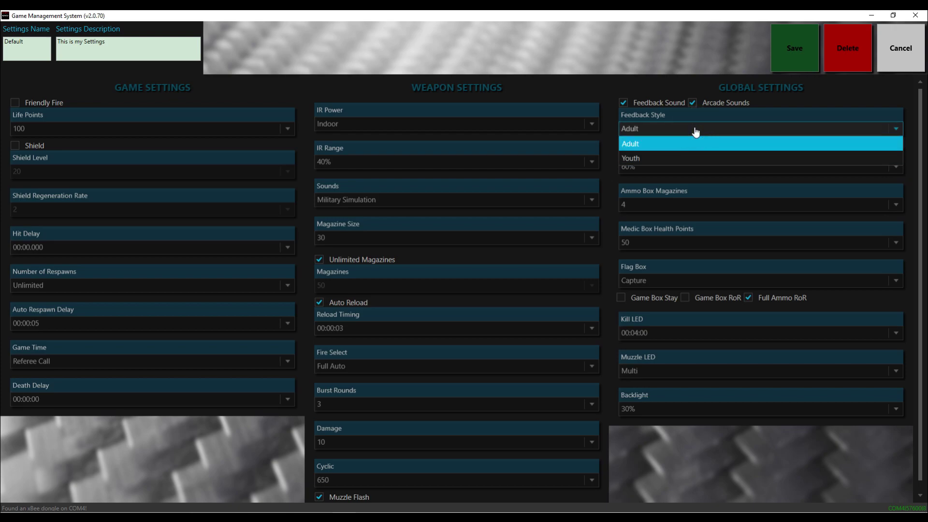
{"action": "left_click", "coordinate": [695, 131]}
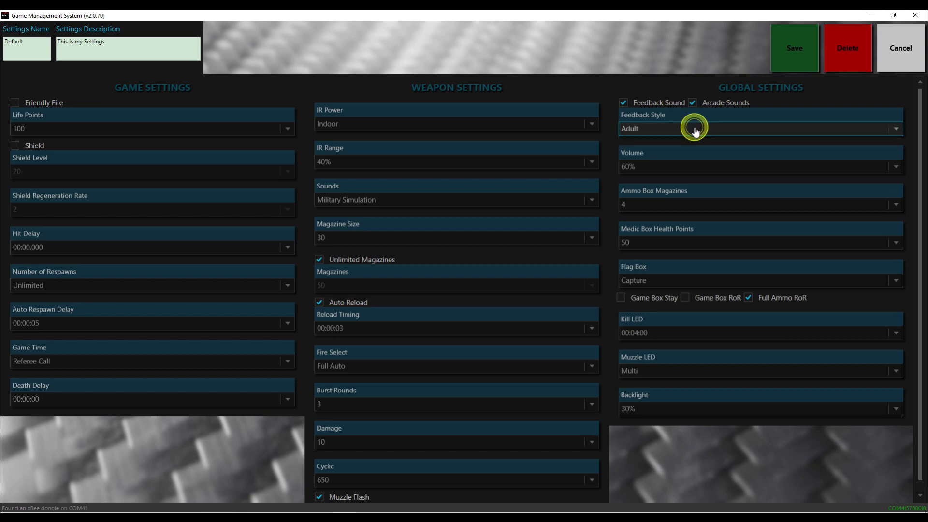
{"action": "left_click", "coordinate": [689, 173]}
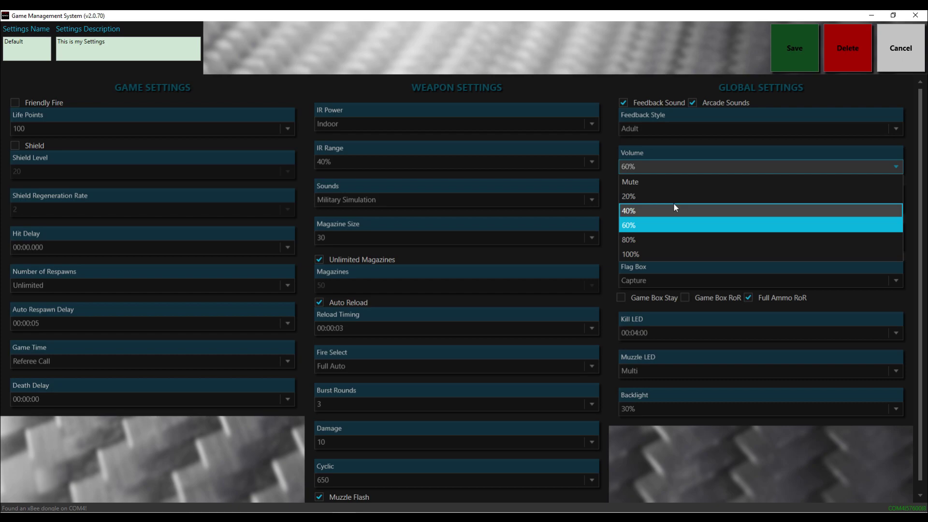
{"action": "left_click", "coordinate": [680, 227]}
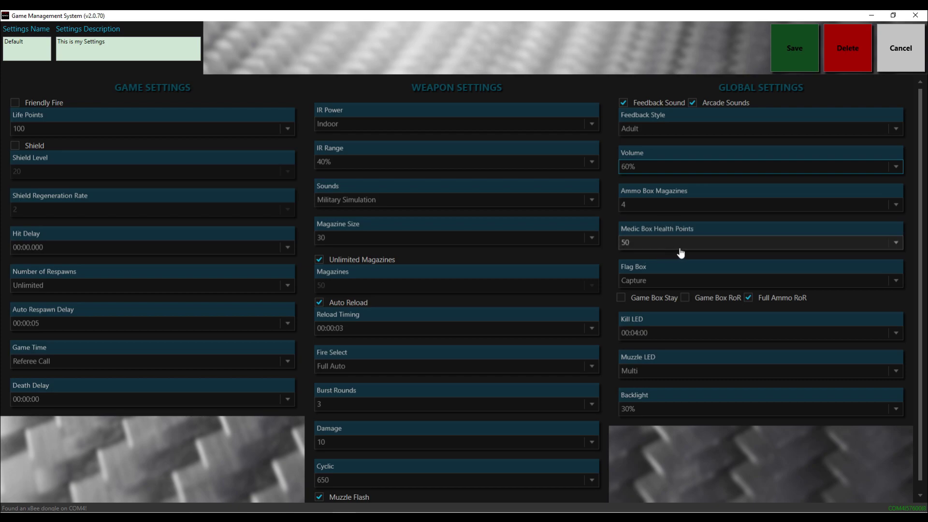
{"action": "left_click", "coordinate": [650, 281]}
{"action": "left_click", "coordinate": [651, 283]}
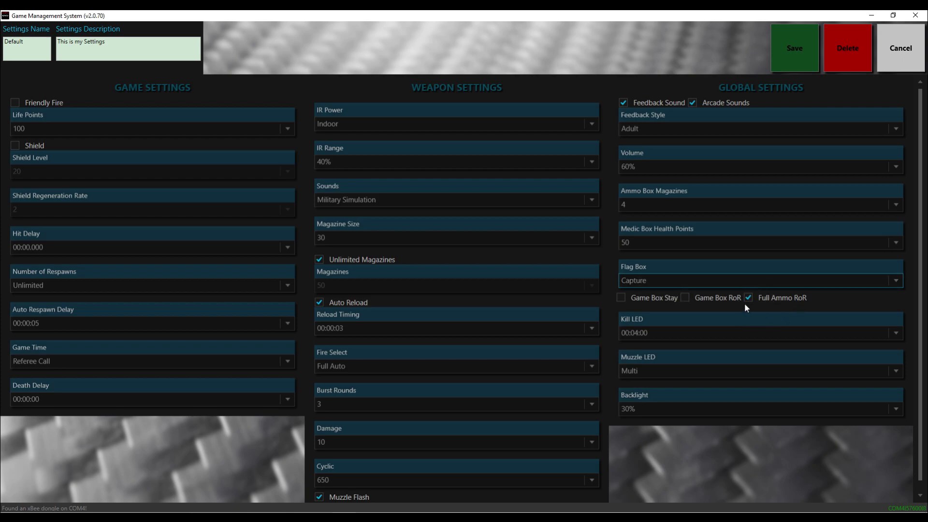
Step: Set Kill LED to 00:02:00 and save the Default game settings
{"action": "left_click", "coordinate": [744, 337]}
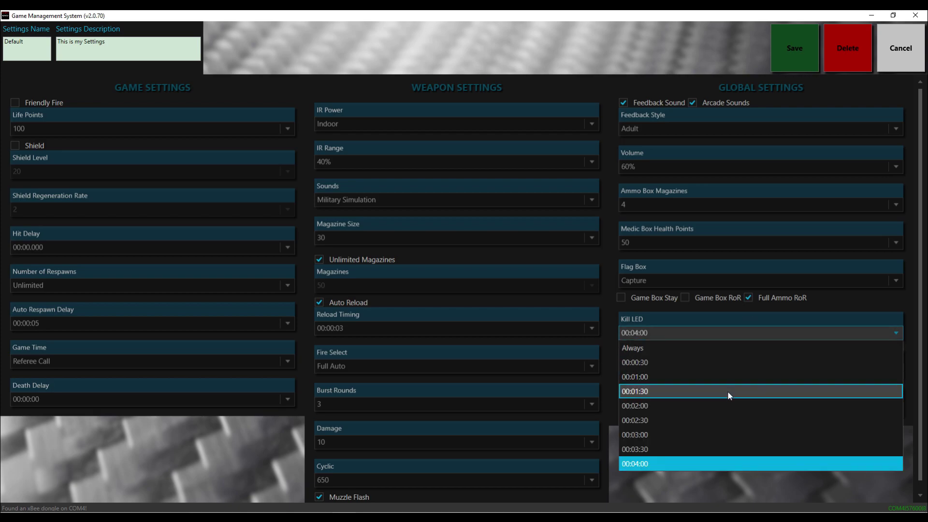
{"action": "left_click", "coordinate": [728, 405]}
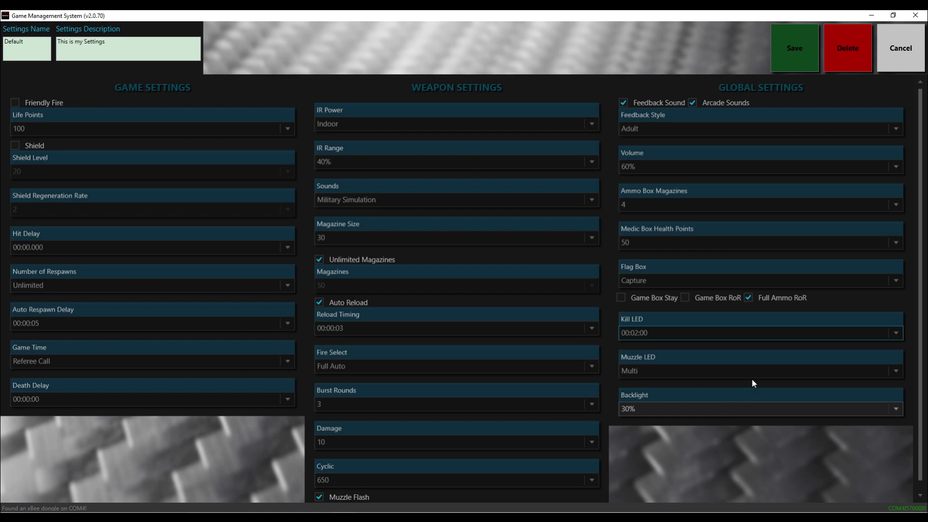
{"action": "left_click", "coordinate": [802, 60]}
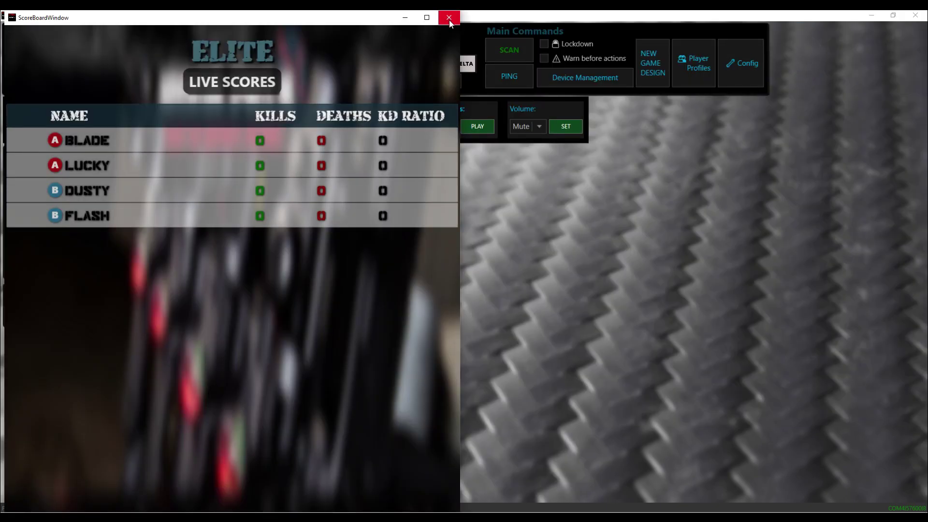
Step: Close the scoreboard, check the ALPHA players, and load the Default game onto the ELITE taggers
{"action": "left_click", "coordinate": [448, 18]}
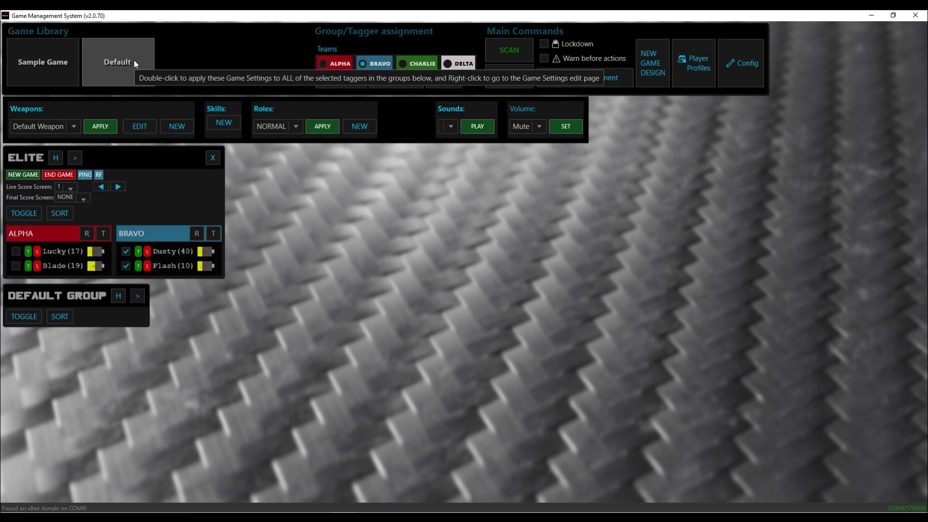
{"action": "left_click", "coordinate": [16, 218]}
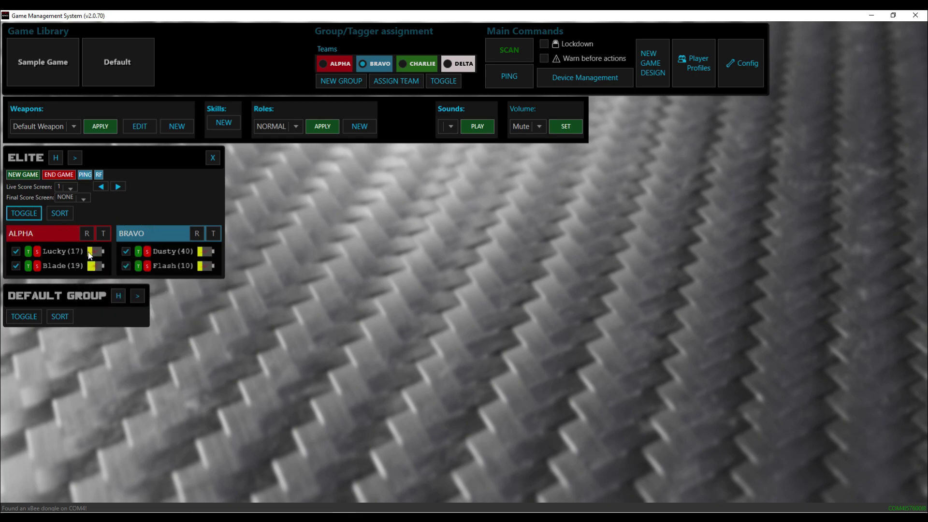
{"action": "left_click", "coordinate": [141, 75]}
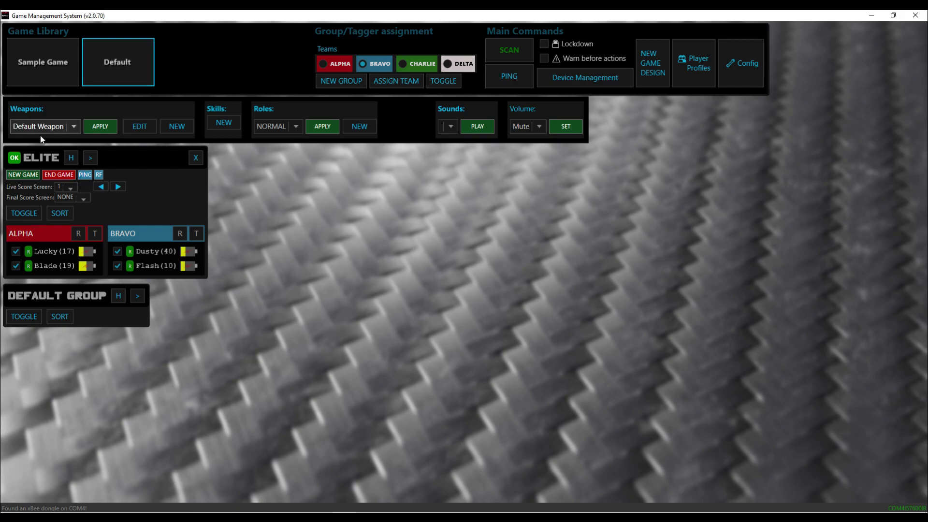
Step: Start the ELITE game, set its Live Score Screen to NONE, and ping all ELITE taggers
{"action": "left_click", "coordinate": [16, 175]}
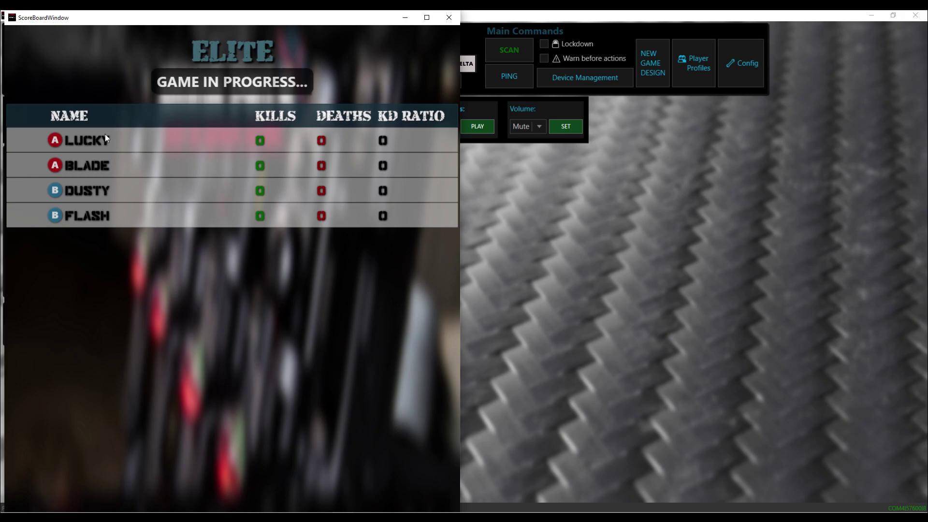
{"action": "left_click", "coordinate": [450, 17]}
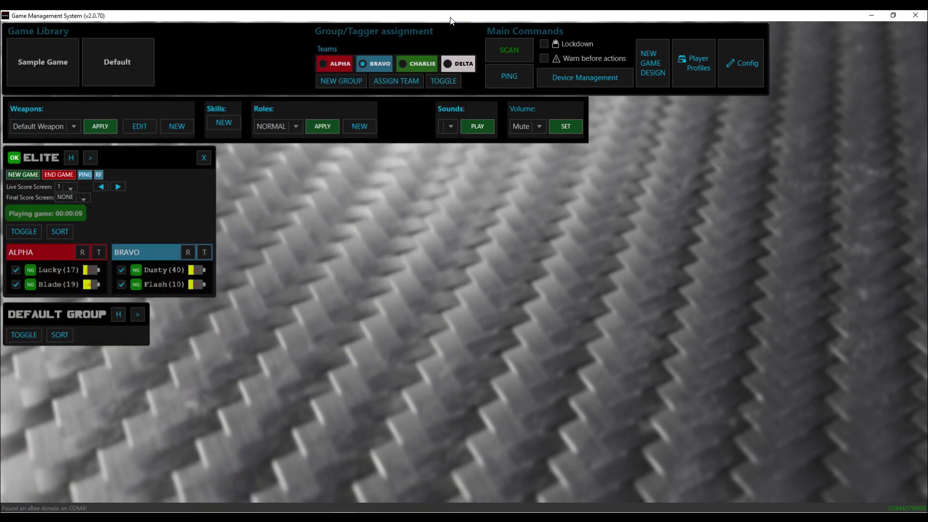
{"action": "left_click", "coordinate": [71, 189]}
{"action": "left_click", "coordinate": [67, 210]}
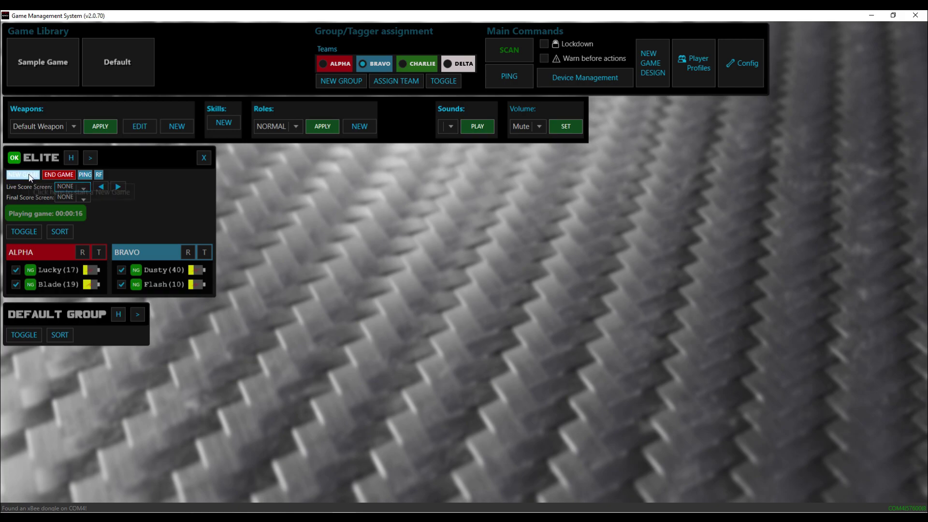
{"action": "left_click", "coordinate": [86, 177]}
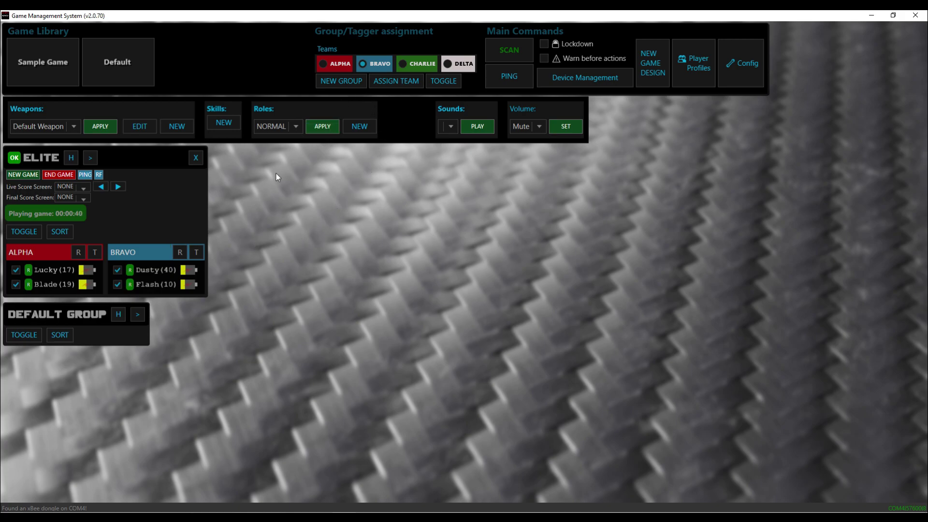
Step: Use the tagger context menus to Ping device on Dusty and Restart Device on Flash
{"action": "mouse_move", "coordinate": [152, 284]}
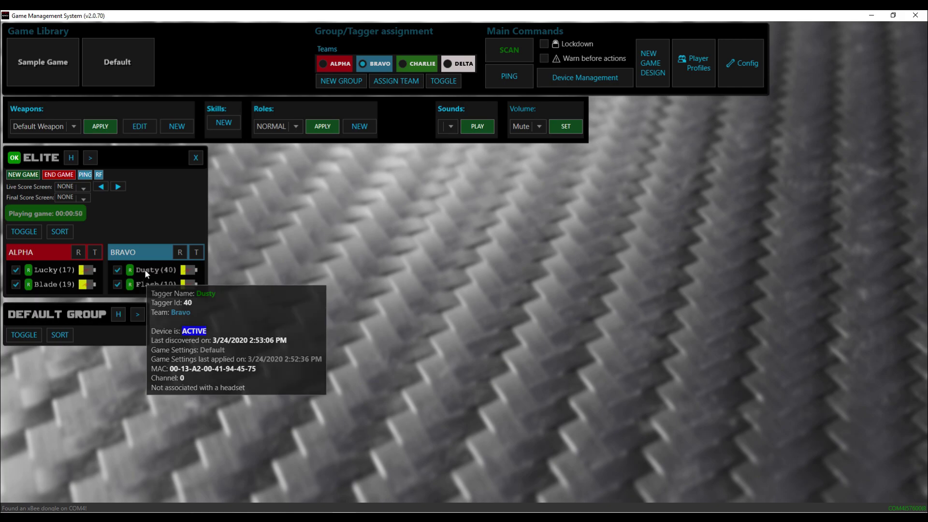
{"action": "right_click", "coordinate": [145, 272]}
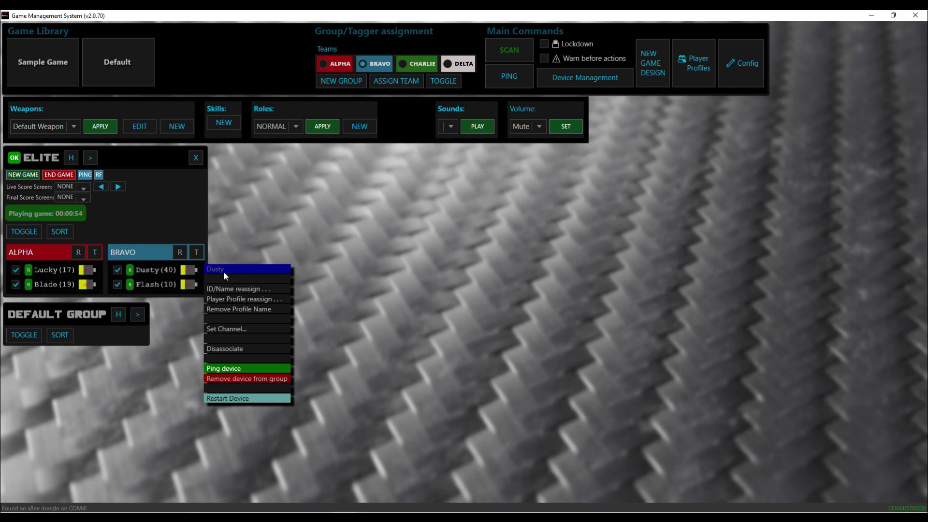
{"action": "left_click", "coordinate": [223, 289]}
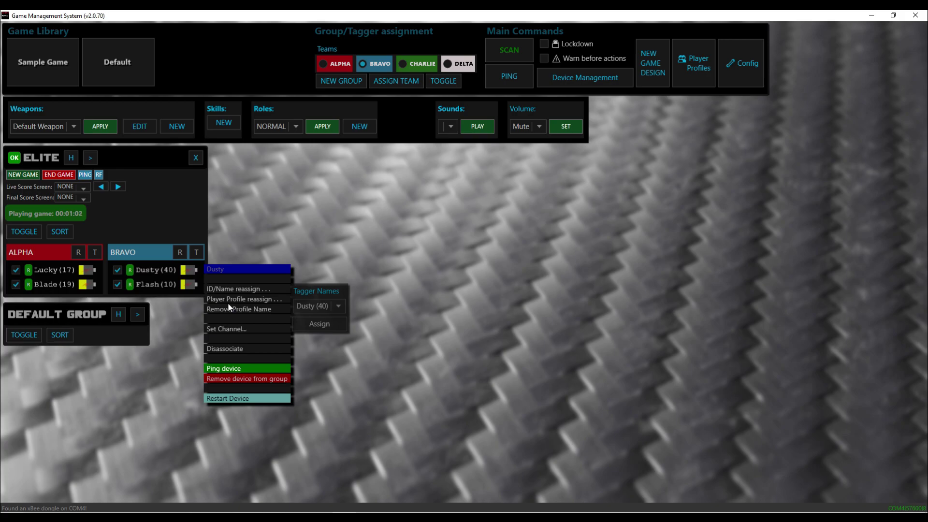
{"action": "left_click", "coordinate": [230, 329]}
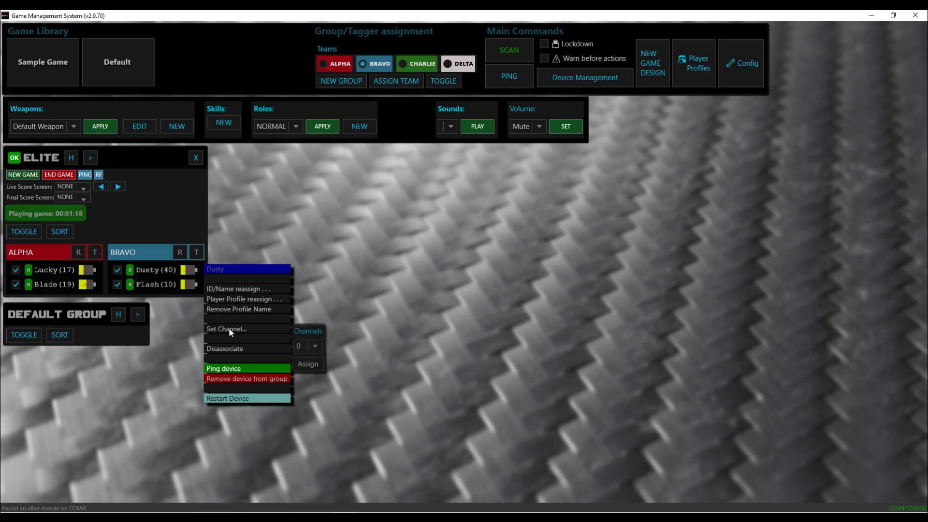
{"action": "left_click", "coordinate": [224, 369]}
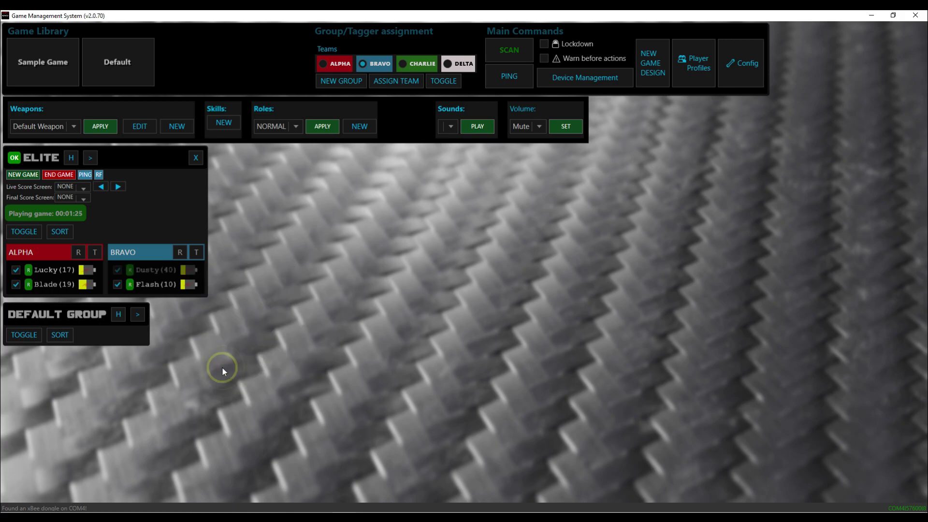
{"action": "right_click", "coordinate": [162, 284]}
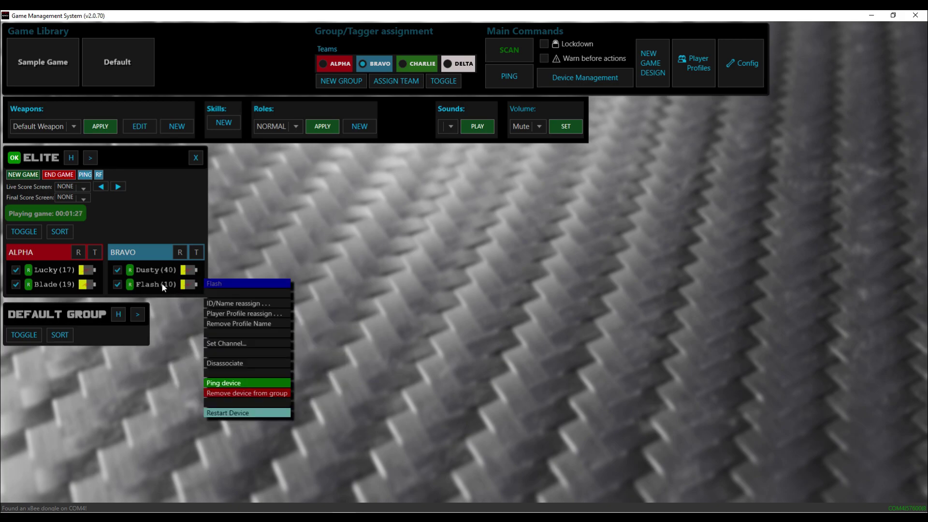
{"action": "left_click", "coordinate": [250, 412]}
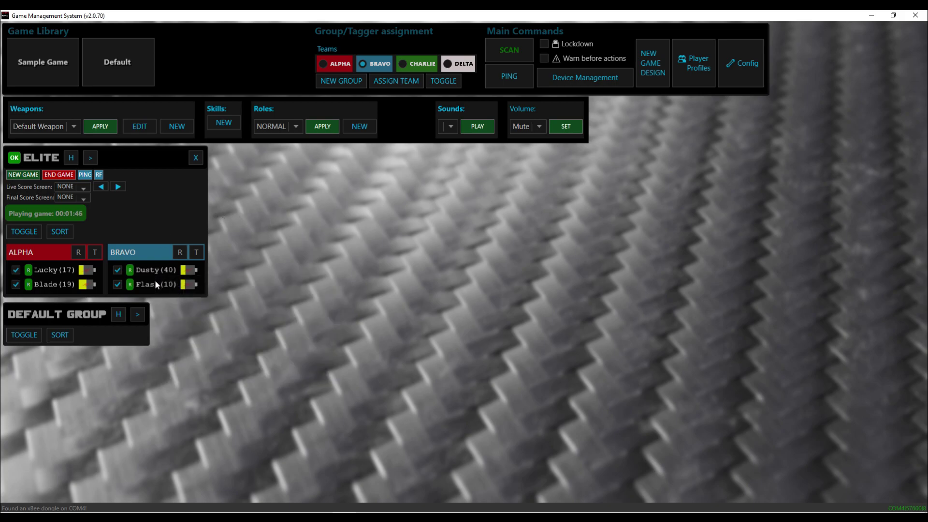
Step: Rename Dusty's tagger to Joshua
{"action": "mouse_move", "coordinate": [156, 285]}
{"action": "right_click", "coordinate": [152, 285]}
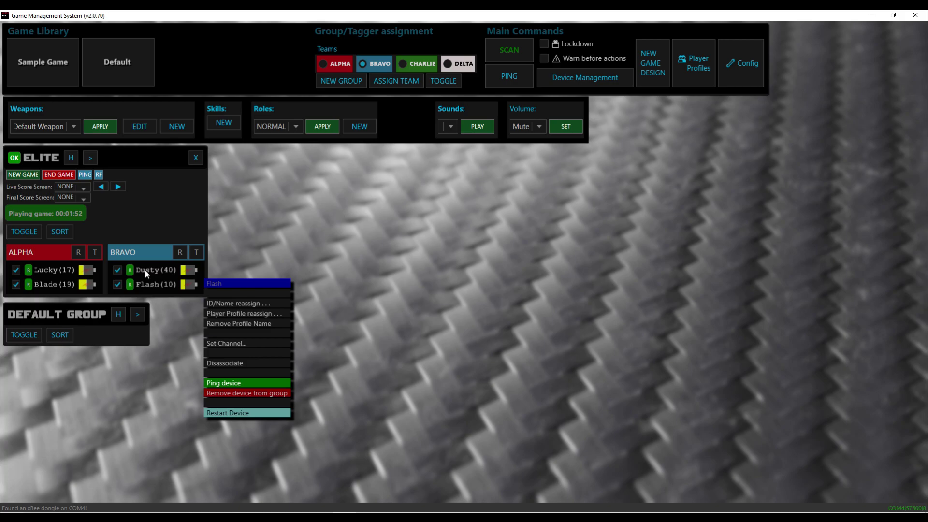
{"action": "left_click", "coordinate": [145, 271]}
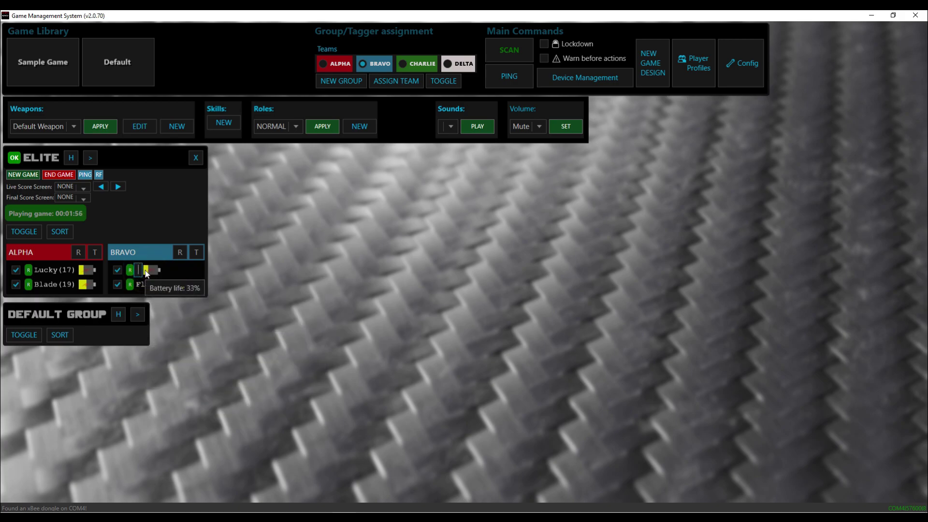
{"action": "type", "text": "Jo"}
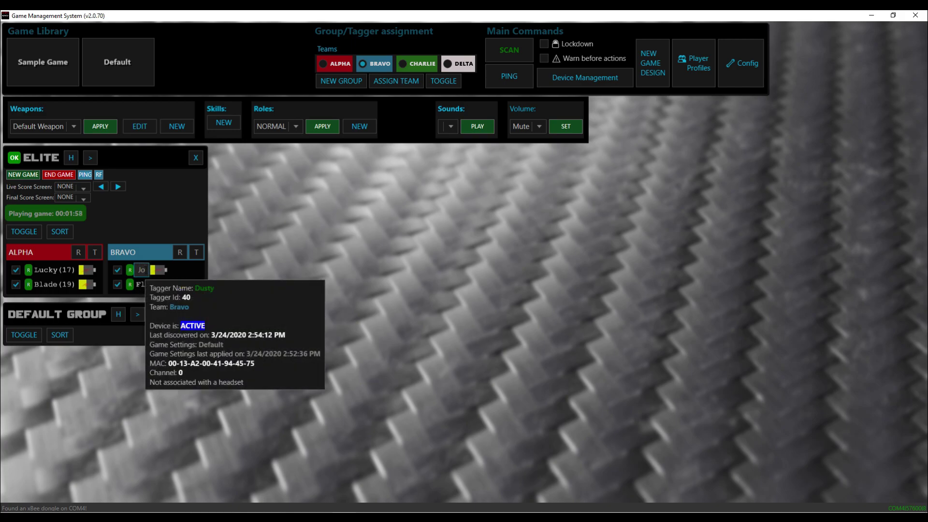
{"action": "type", "text": "shua"}
{"action": "key", "text": "Return"}
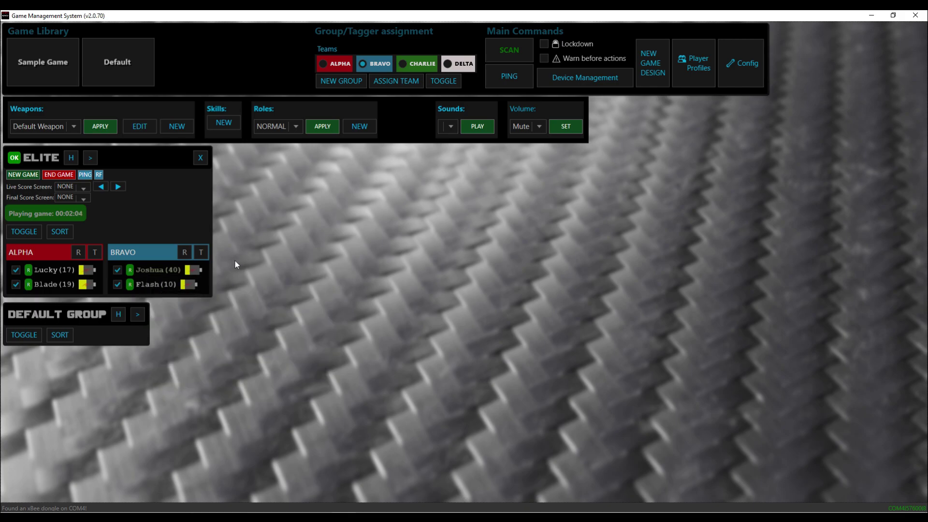
Step: Set ELITE's Live Score Screen to 1 and close the scoreboard window
{"action": "left_click", "coordinate": [80, 187]}
{"action": "left_click", "coordinate": [83, 205]}
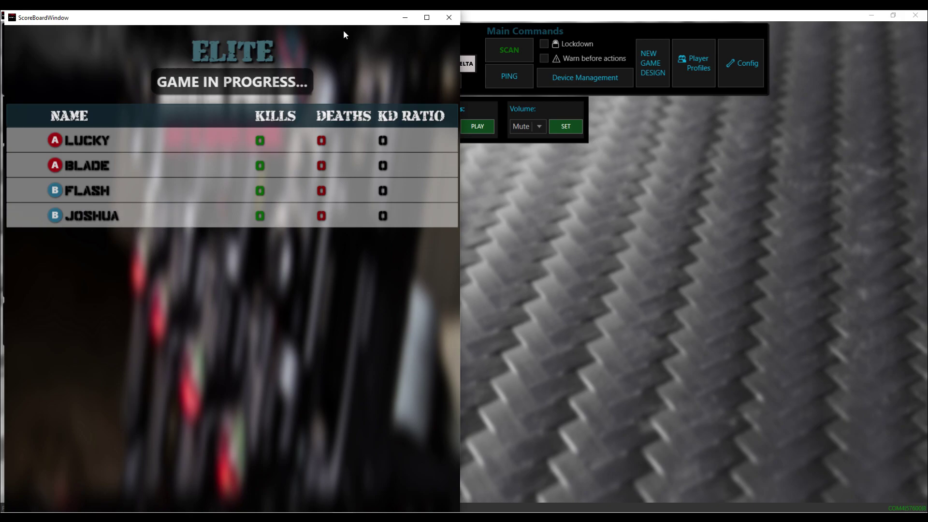
{"action": "left_click", "coordinate": [449, 17]}
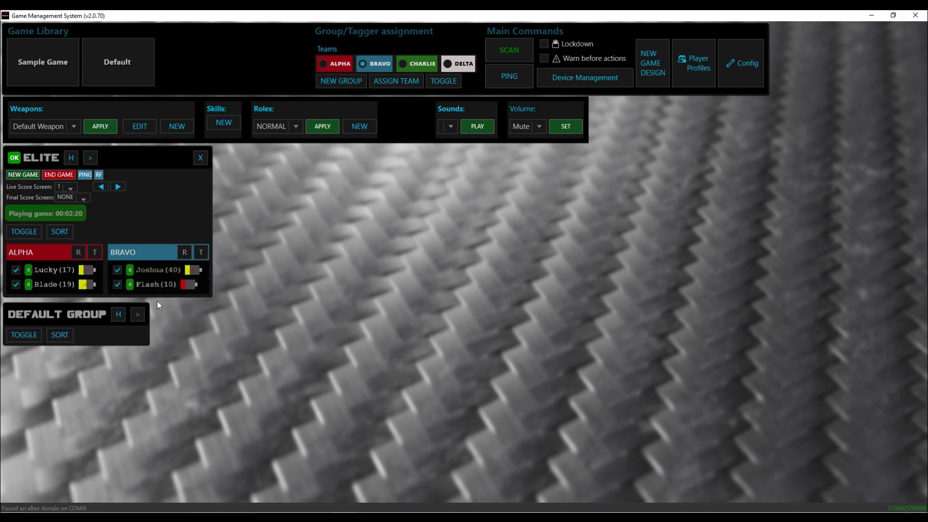
Step: Reset the Bravo team's tagger names with R, confirming Yes
{"action": "mouse_move", "coordinate": [155, 274]}
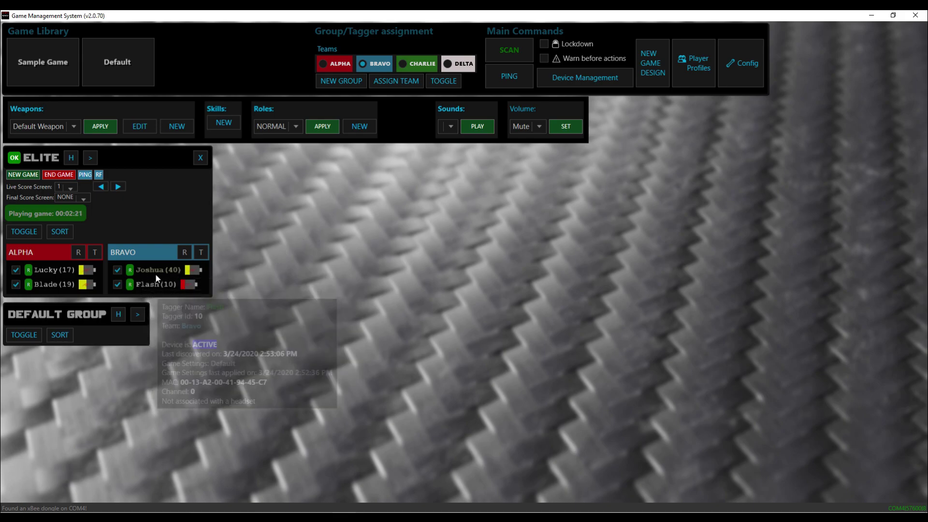
{"action": "left_click", "coordinate": [184, 252]}
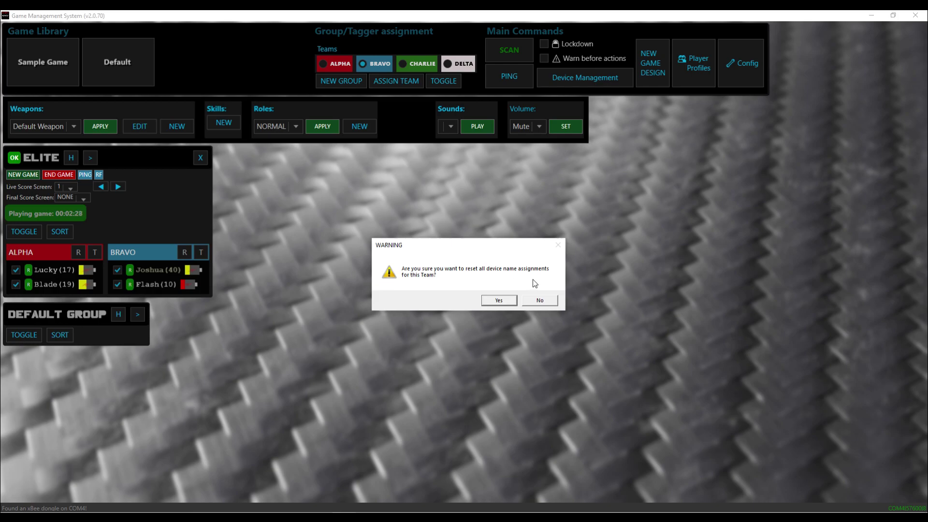
{"action": "left_click", "coordinate": [510, 301]}
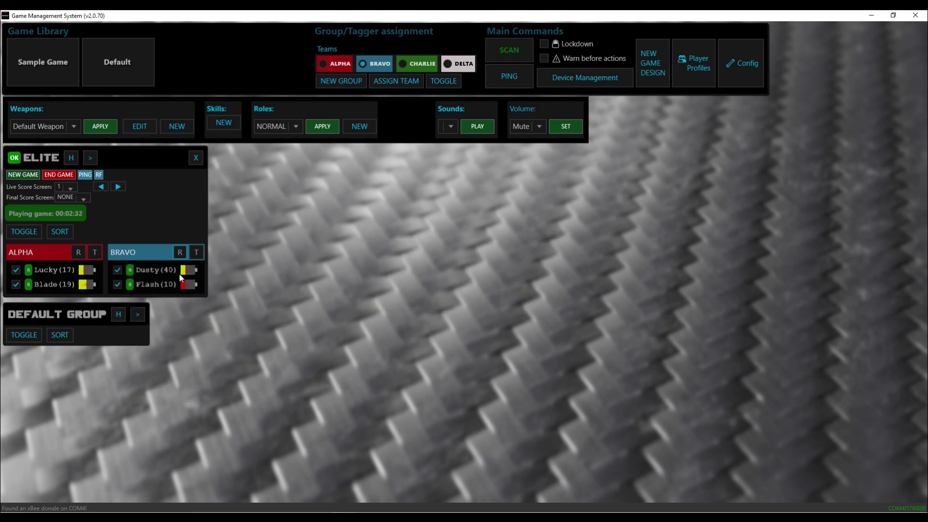
{"action": "mouse_move", "coordinate": [187, 273]}
Step: Create GROUP 2 with NEW GROUP and rename it to ARMORY
{"action": "left_click", "coordinate": [356, 85]}
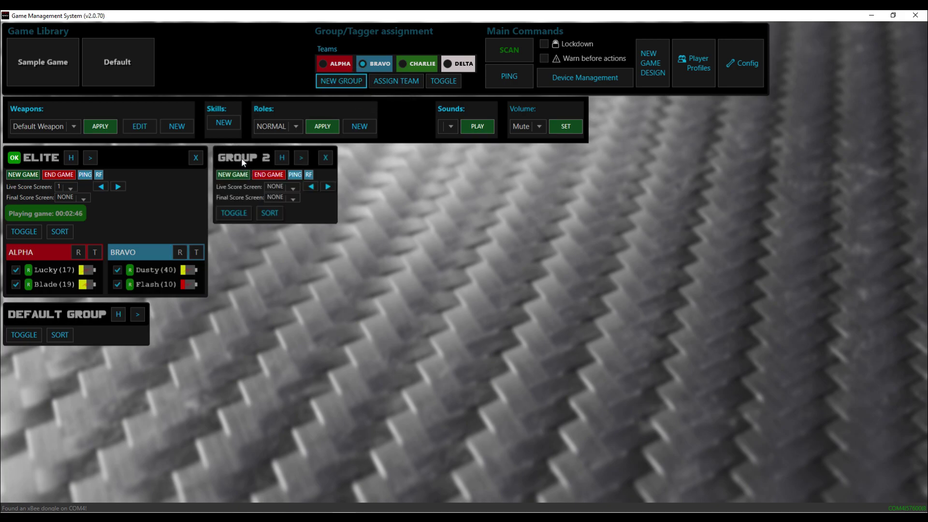
{"action": "double_click", "coordinate": [241, 158]}
{"action": "type", "text": "Ar"}
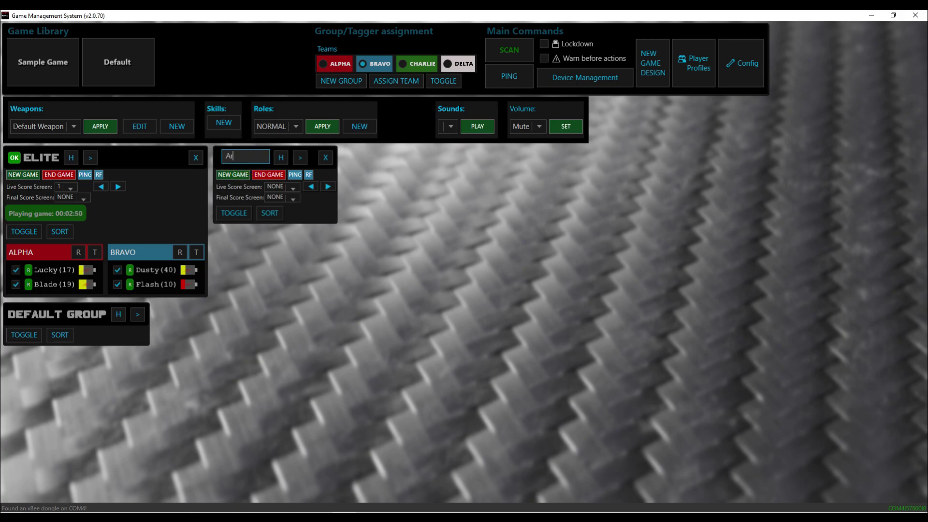
{"action": "type", "text": "mory"}
{"action": "left_click", "coordinate": [231, 369]}
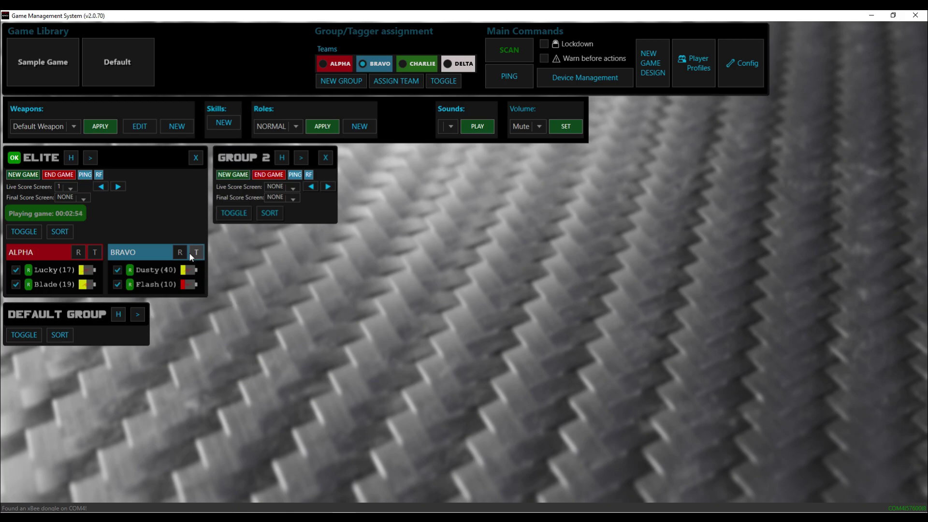
{"action": "left_click", "coordinate": [241, 165]}
{"action": "left_click", "coordinate": [242, 162]}
{"action": "type", "text": "armory"}
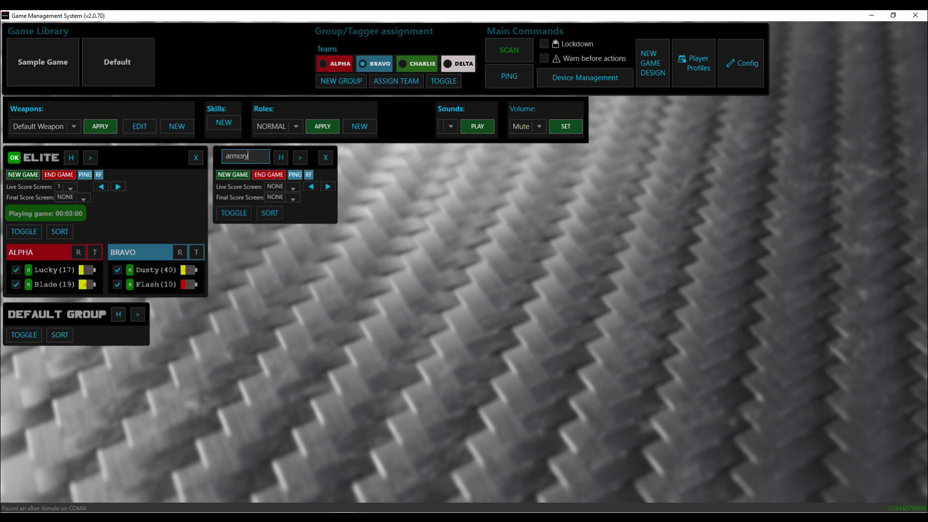
{"action": "key", "text": "Return"}
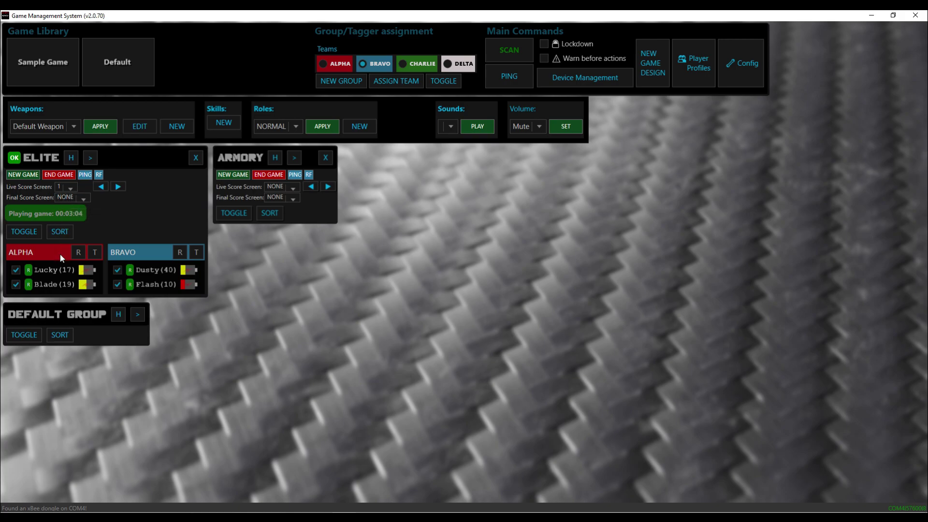
Step: Uncheck Lucky and Dusty, then send Blade and Flash to the ARMORY group
{"action": "left_click", "coordinate": [17, 270]}
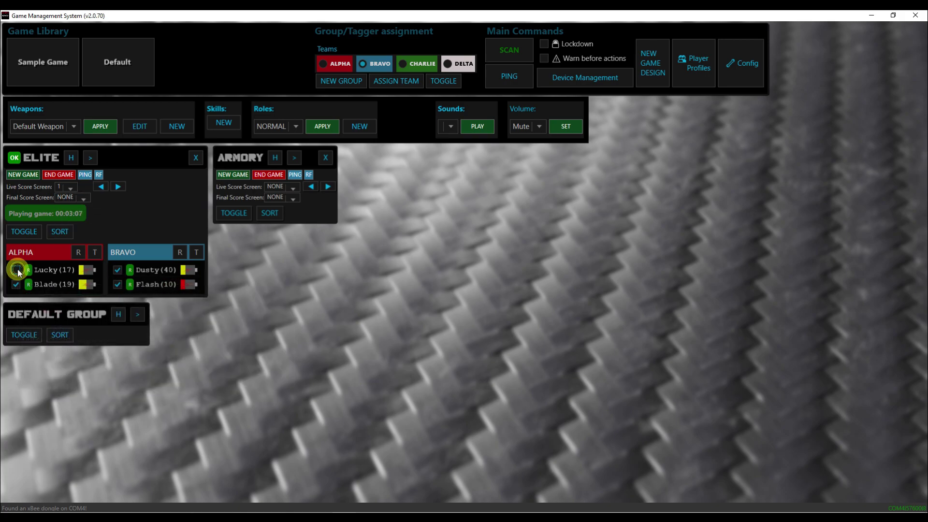
{"action": "left_click", "coordinate": [117, 268]}
{"action": "left_click", "coordinate": [117, 270]}
{"action": "left_click", "coordinate": [116, 187]}
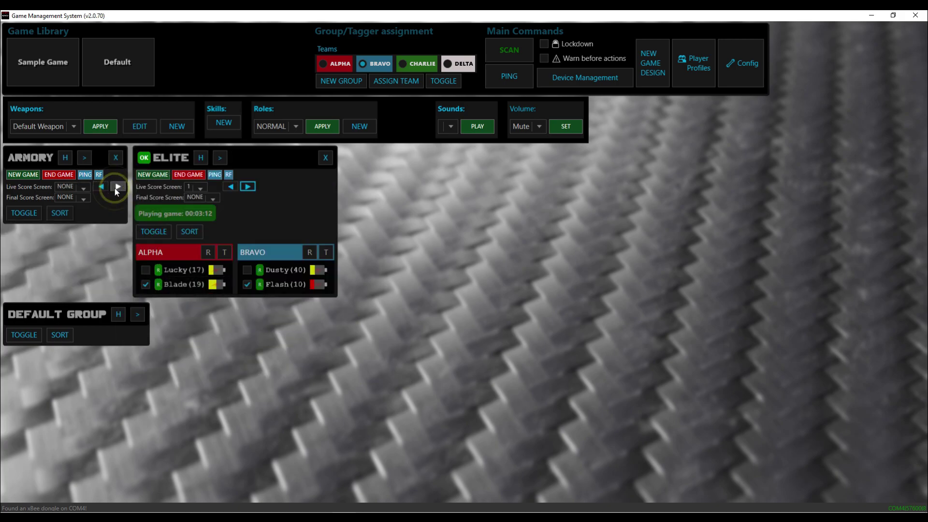
{"action": "left_click", "coordinate": [118, 187]}
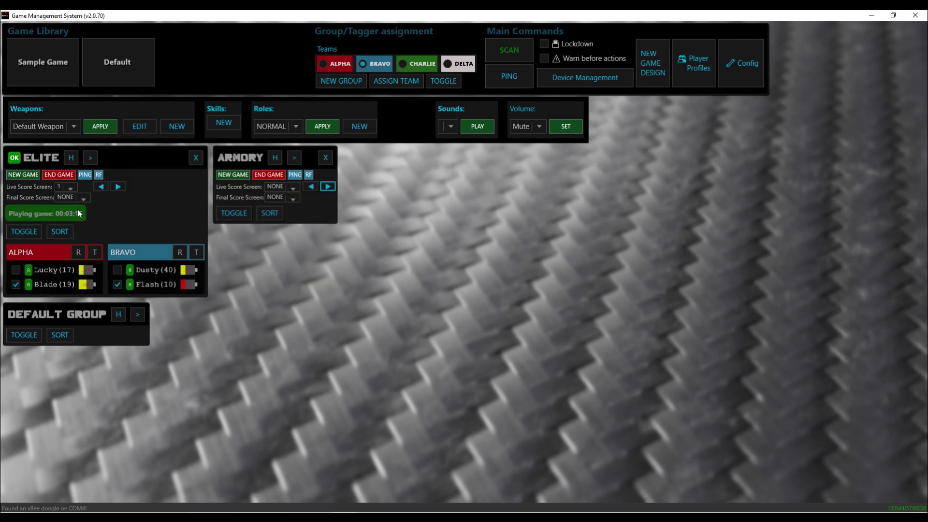
{"action": "left_click", "coordinate": [90, 158]}
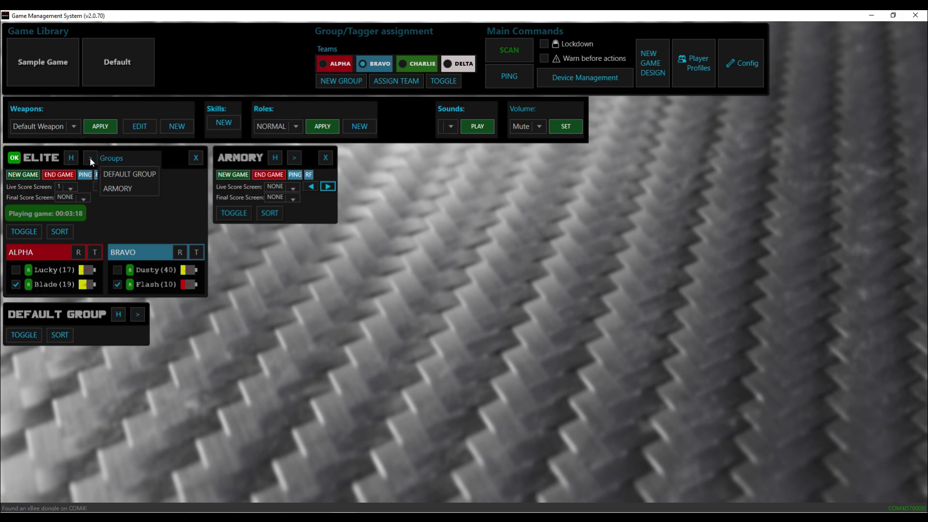
{"action": "left_click", "coordinate": [116, 188]}
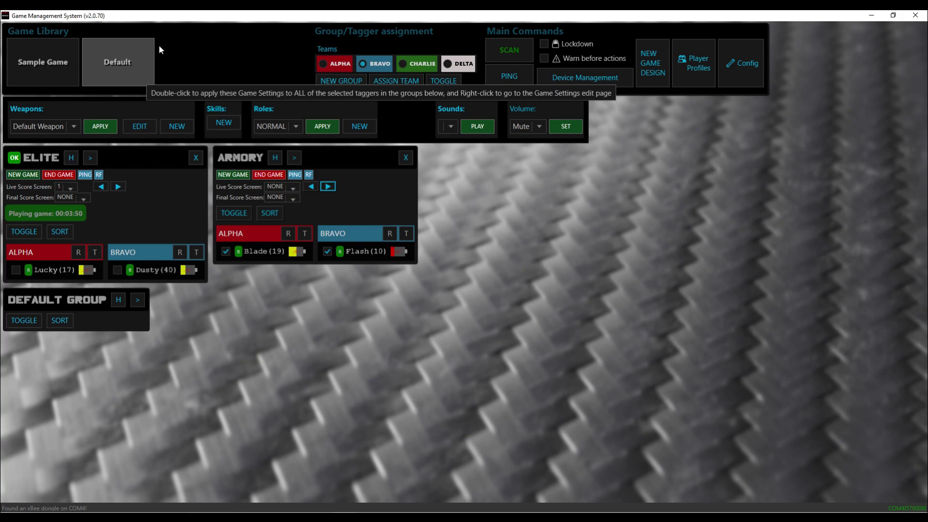
Step: Open and cancel the new game designer, then close the live scoreboard window
{"action": "left_click", "coordinate": [648, 71]}
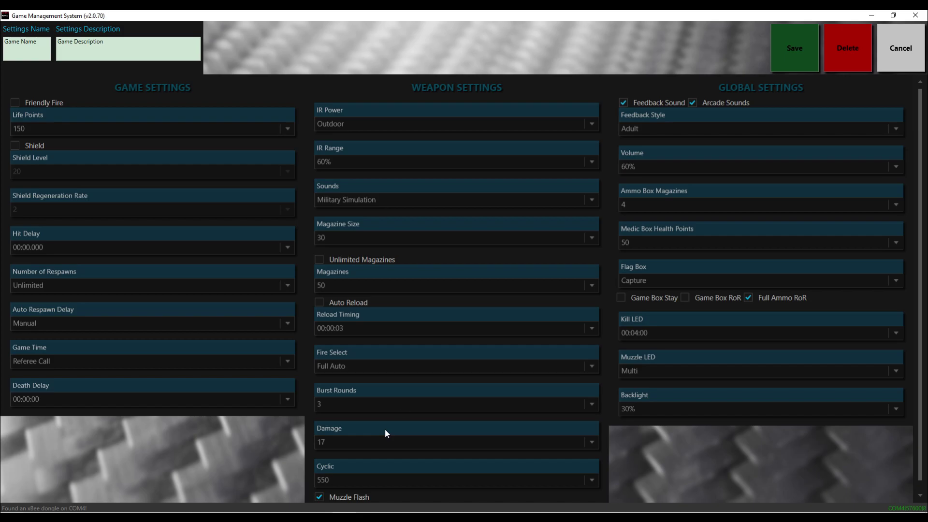
{"action": "left_click", "coordinate": [901, 48]}
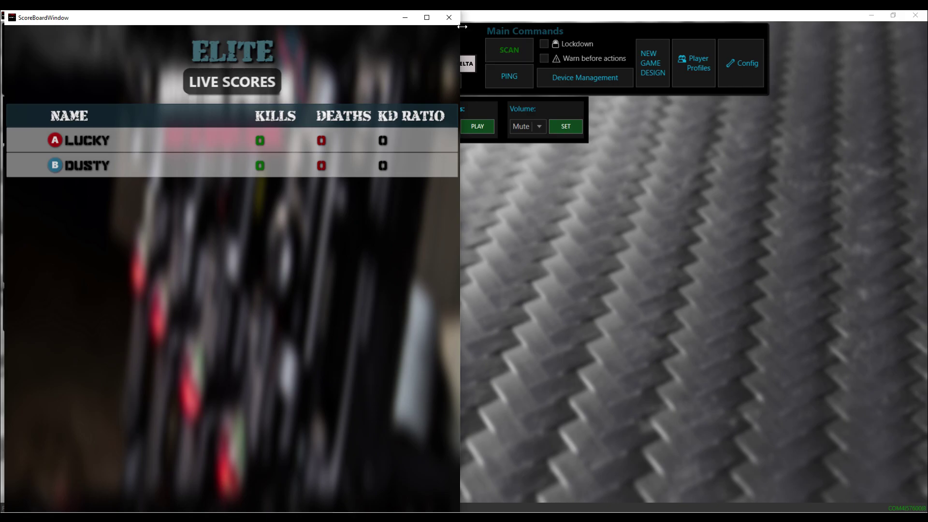
{"action": "left_click", "coordinate": [449, 18]}
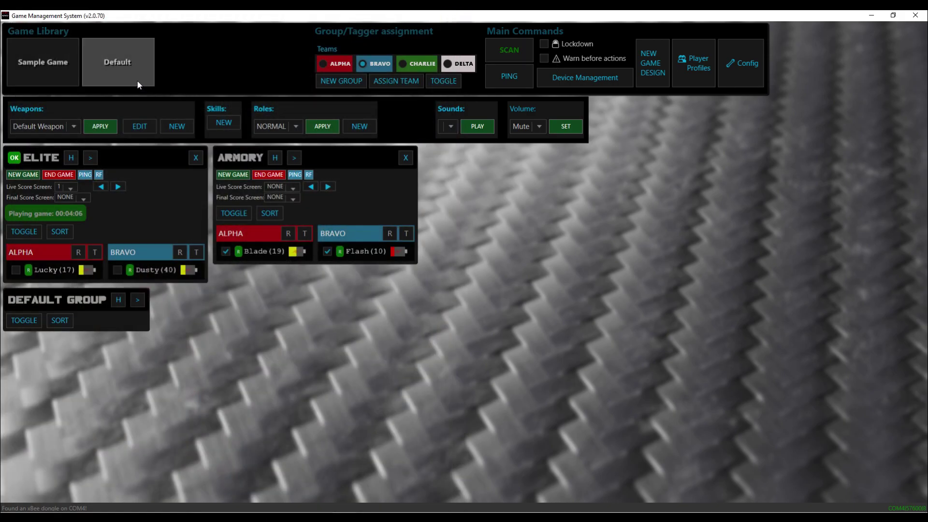
Step: Rename the Default game's settings to 007 with reload timing 00:00:05 and damage 100
{"action": "right_click", "coordinate": [136, 83]}
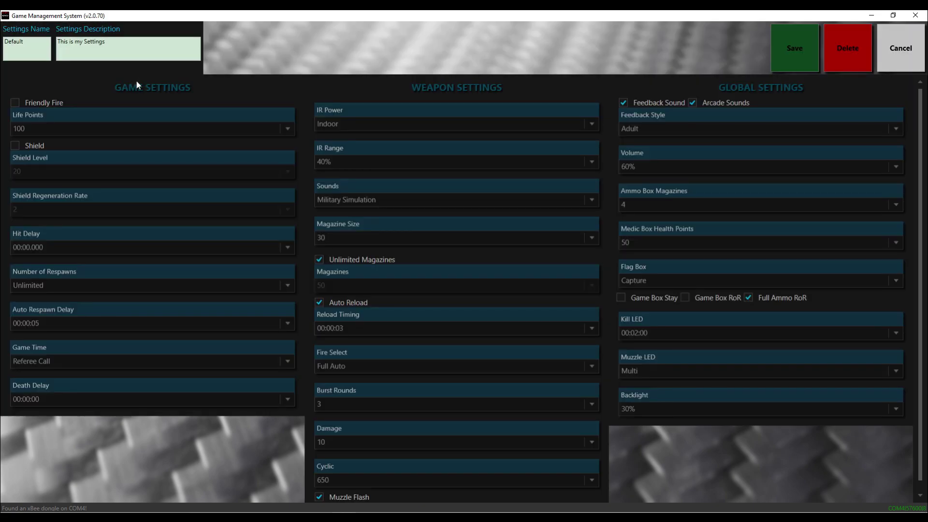
{"action": "double_click", "coordinate": [40, 45]}
{"action": "key", "text": "BackSpace"}
{"action": "type", "text": "007"}
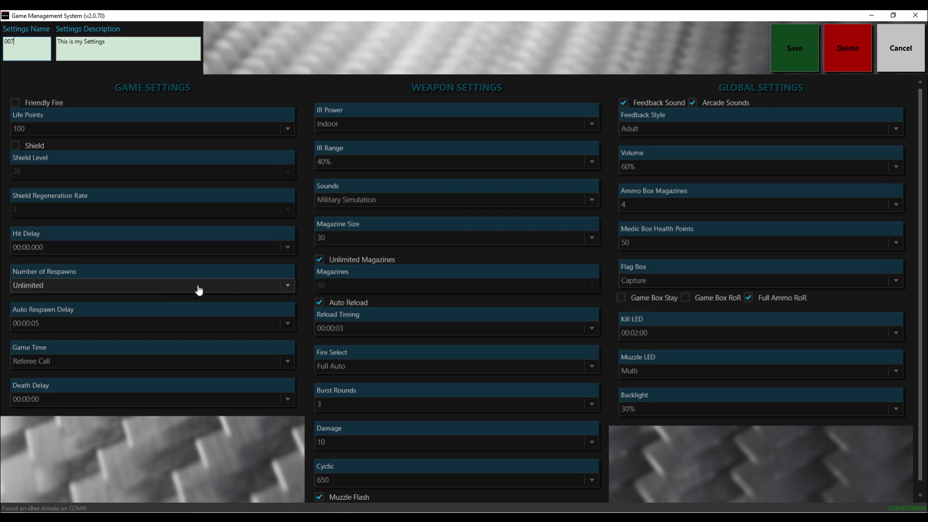
{"action": "left_click", "coordinate": [349, 331]}
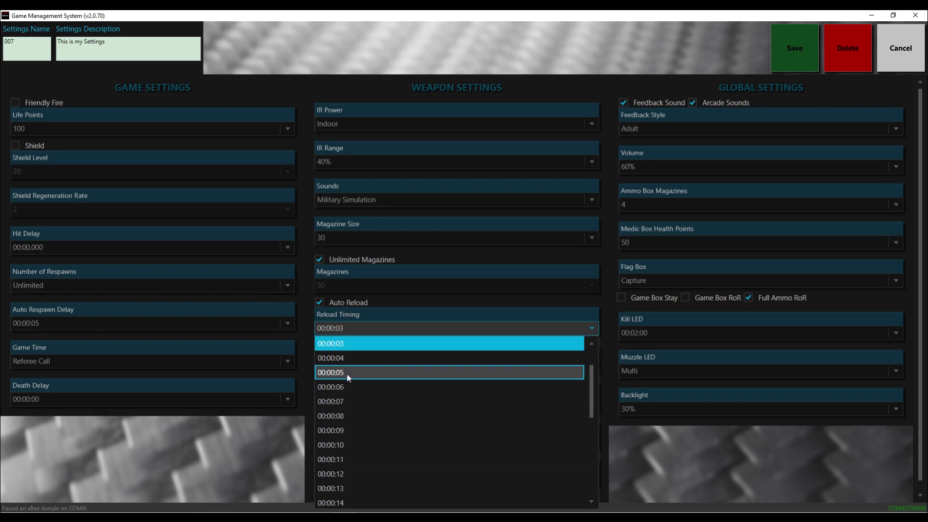
{"action": "left_click", "coordinate": [346, 373]}
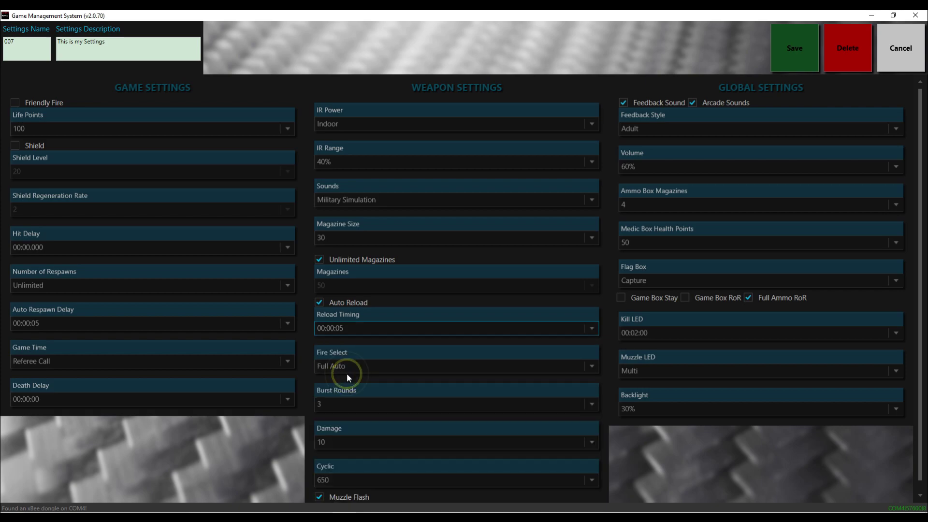
{"action": "left_click", "coordinate": [376, 443]}
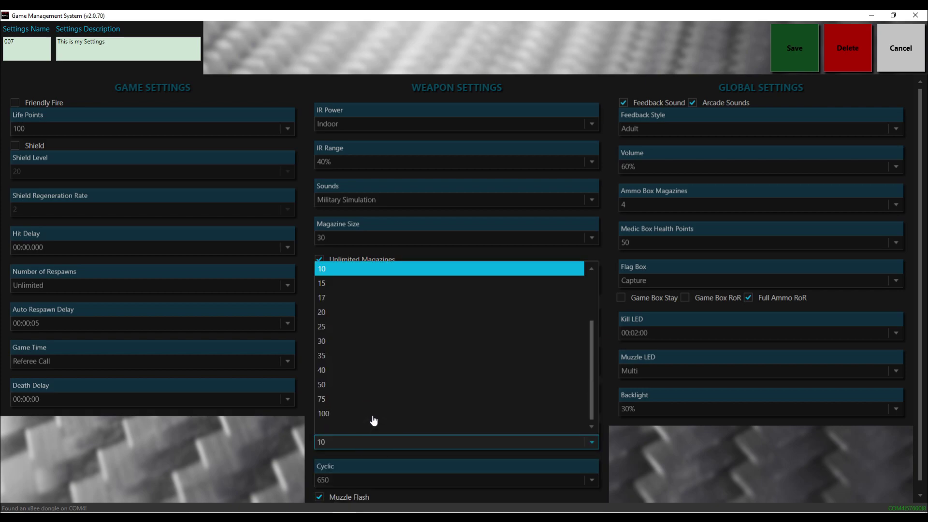
{"action": "left_click", "coordinate": [356, 411]}
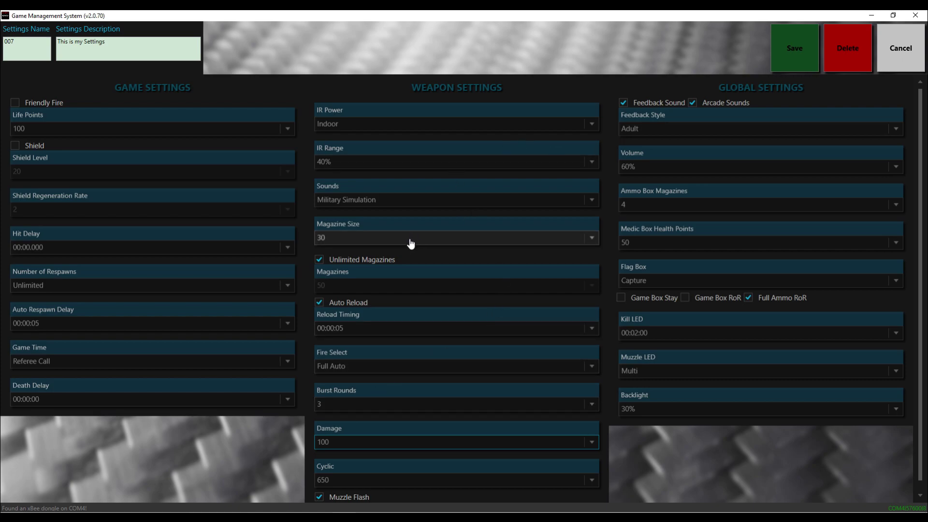
Step: Set Fire Select to Semi-Auto and magazine size 1, then save the 007 game
{"action": "left_click", "coordinate": [371, 375]}
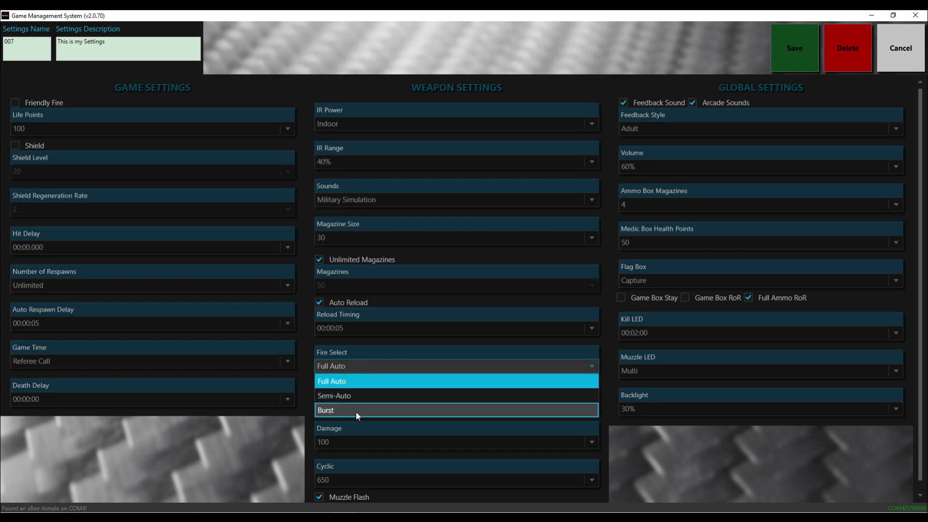
{"action": "left_click", "coordinate": [358, 397]}
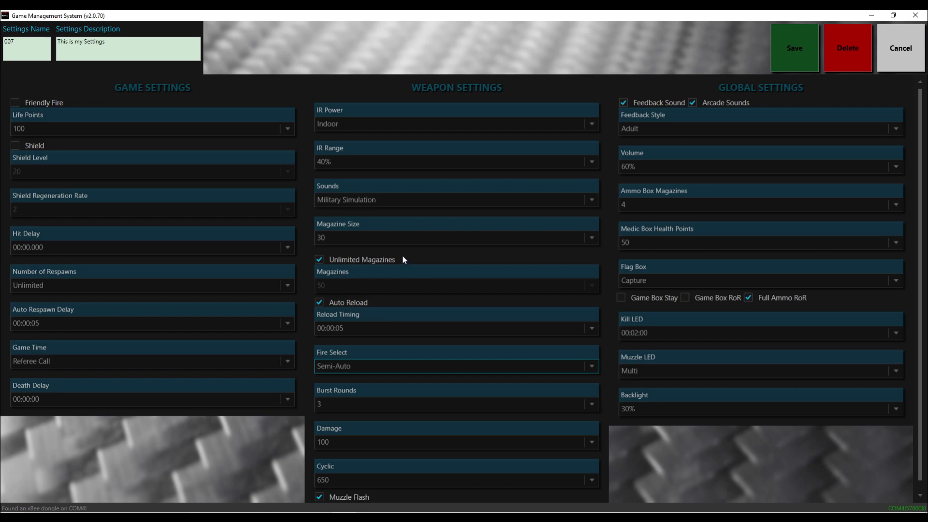
{"action": "left_click", "coordinate": [397, 239]}
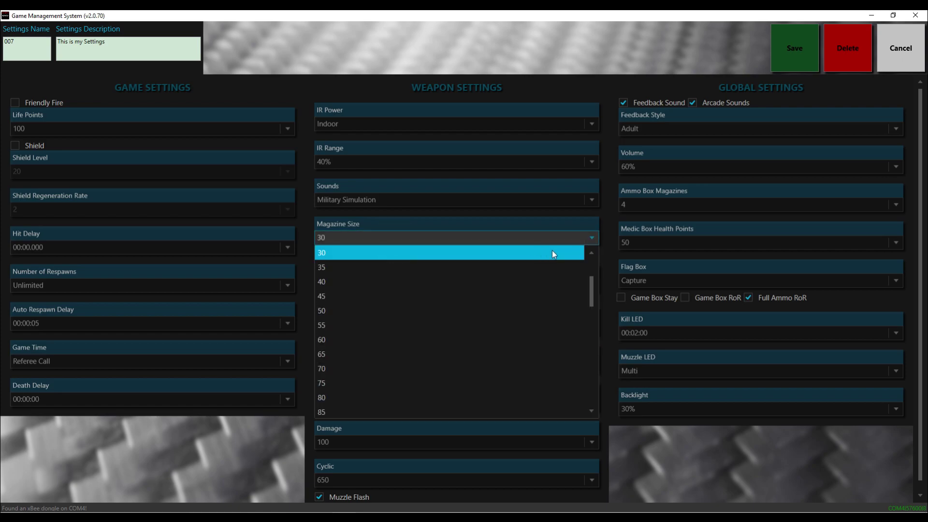
{"action": "scroll", "coordinate": [589, 250], "scroll_direction": "up", "scroll_amount": 2}
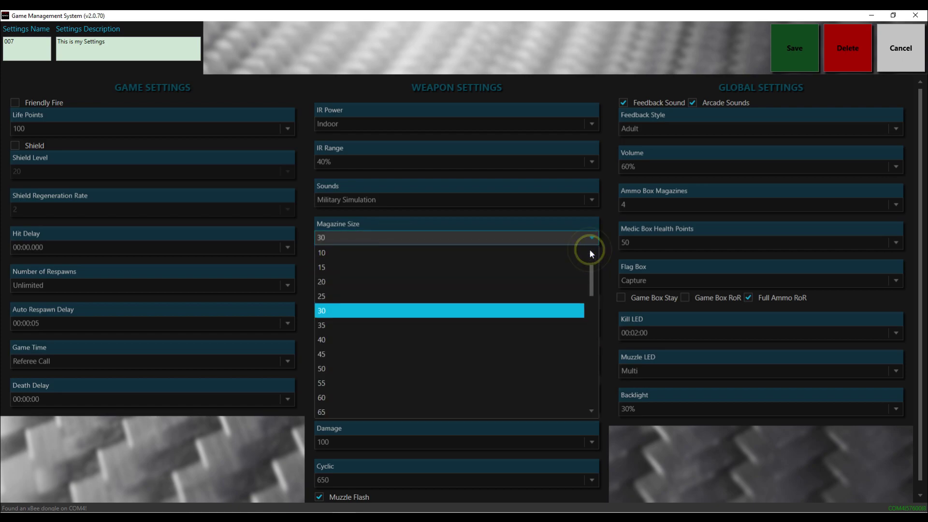
{"action": "left_click", "coordinate": [563, 255]}
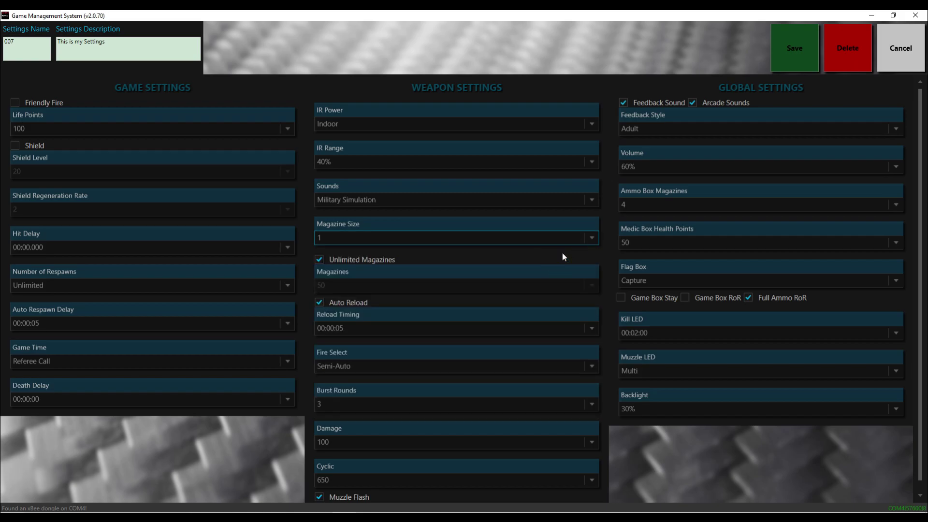
{"action": "left_click", "coordinate": [797, 44]}
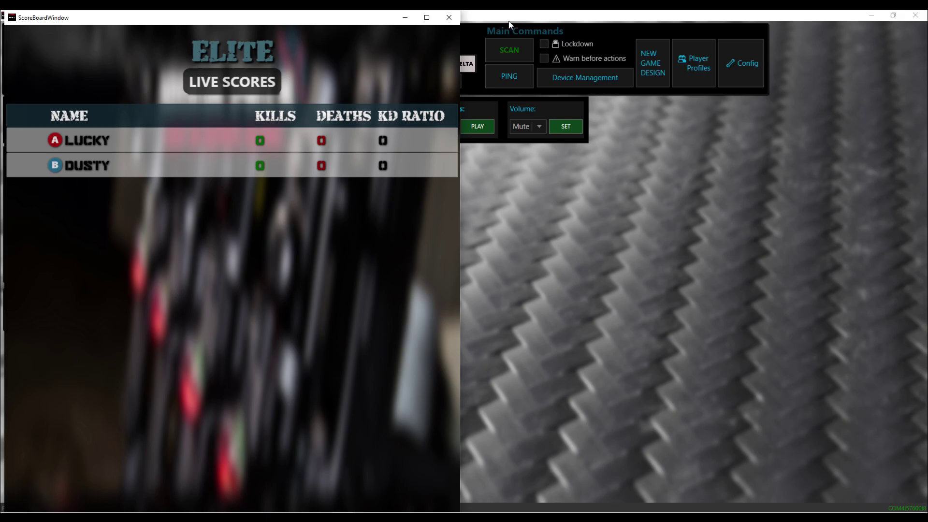
Step: Delete Sample Game from the Game Library, confirming Yes, with the scoreboard closed
{"action": "left_click", "coordinate": [449, 17]}
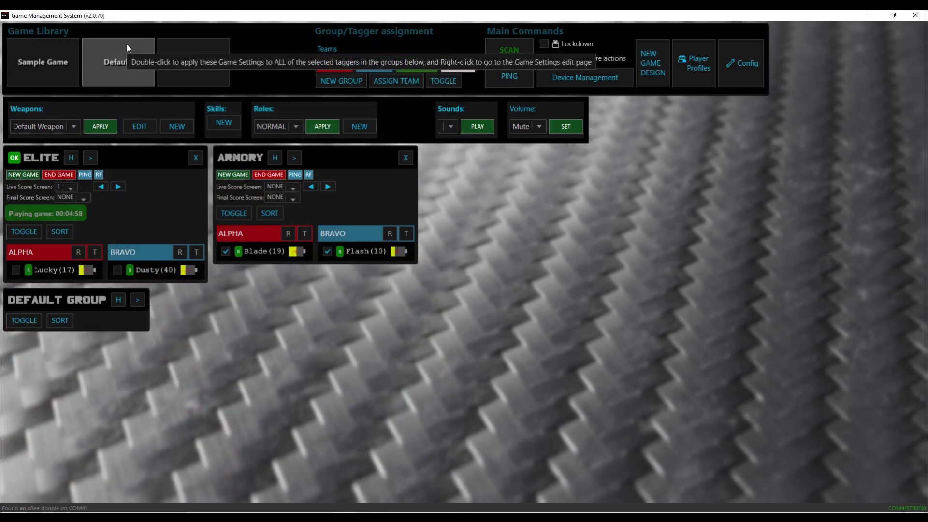
{"action": "right_click", "coordinate": [62, 54]}
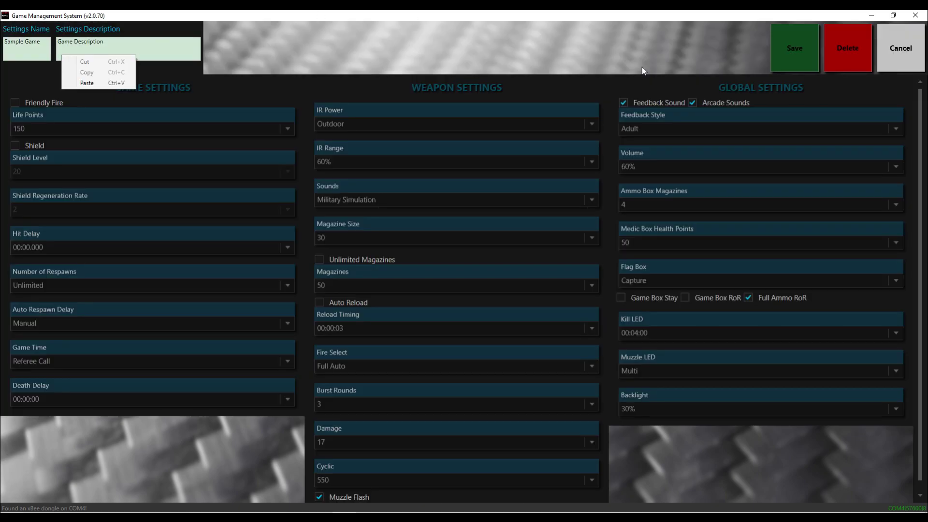
{"action": "left_click", "coordinate": [856, 38]}
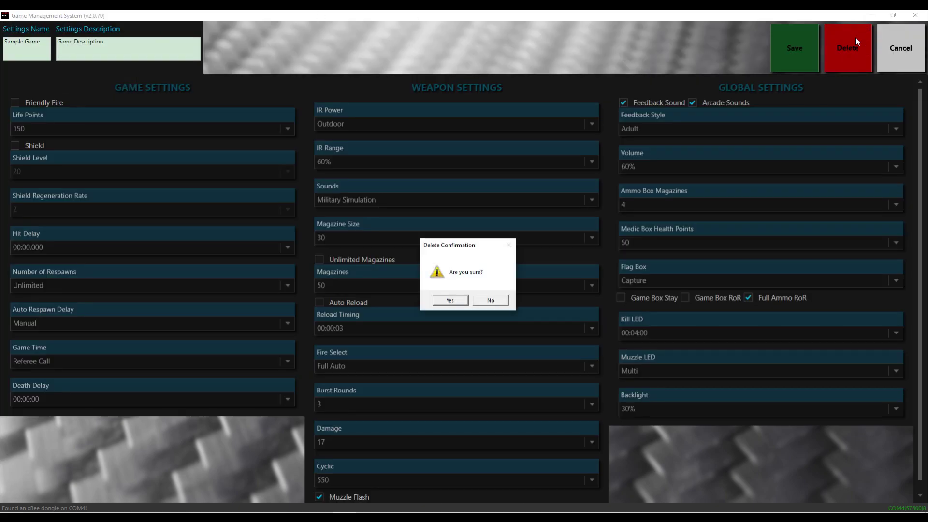
{"action": "left_click", "coordinate": [450, 300]}
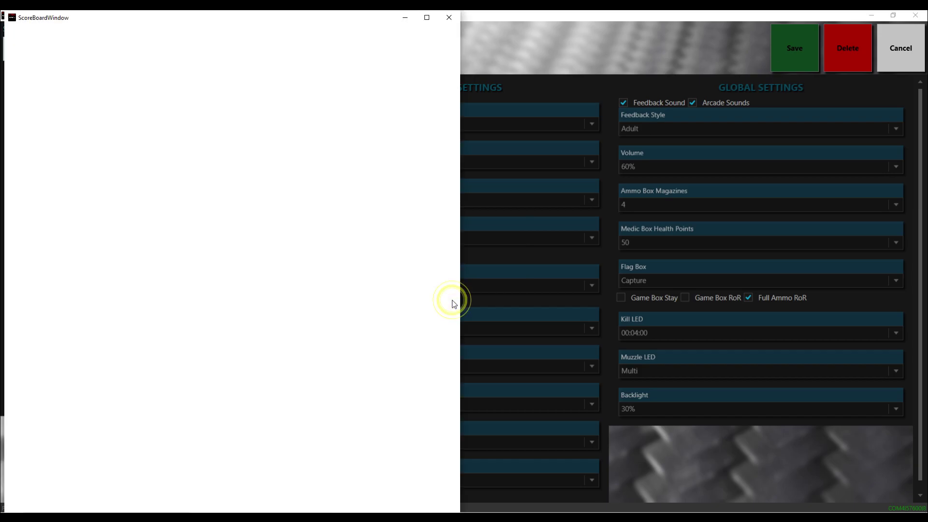
{"action": "left_click", "coordinate": [448, 17]}
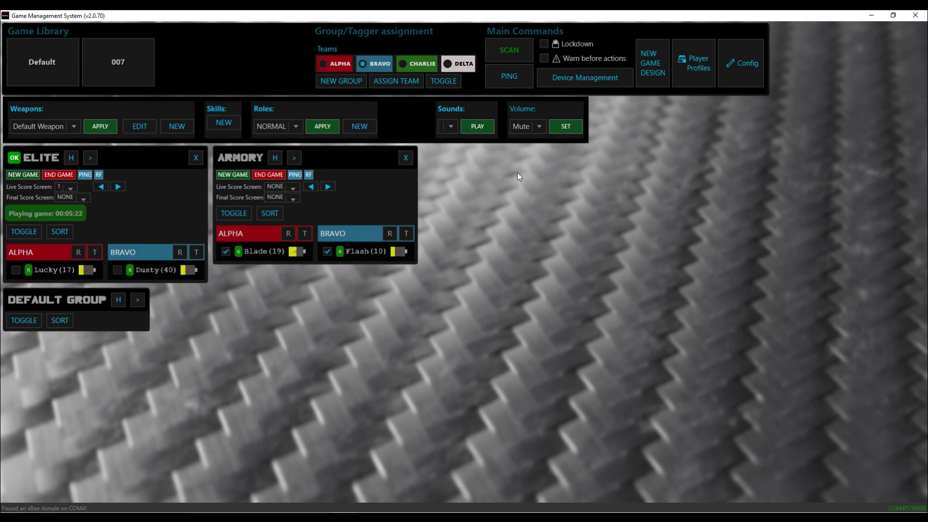
Step: Close the ARMORY group panel and confirm Yes in the warning
{"action": "left_click", "coordinate": [407, 160]}
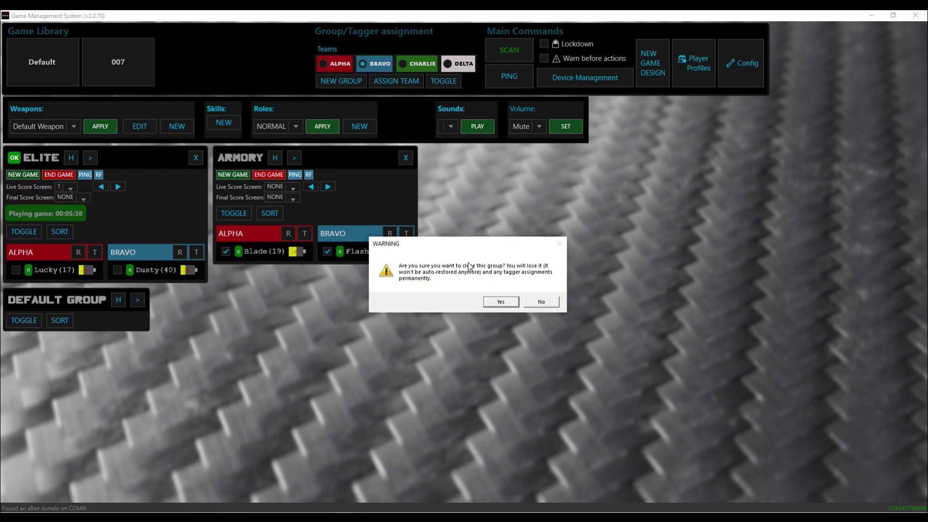
{"action": "left_click", "coordinate": [502, 302]}
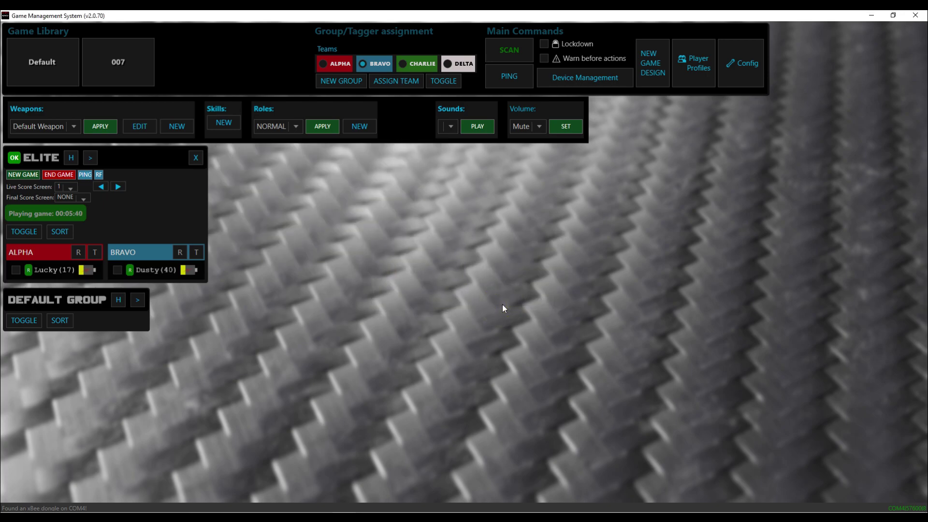
Step: Turn on Warn before actions and start a new ELITE game, confirming with Yes
{"action": "left_click", "coordinate": [544, 58]}
{"action": "left_click", "coordinate": [30, 176]}
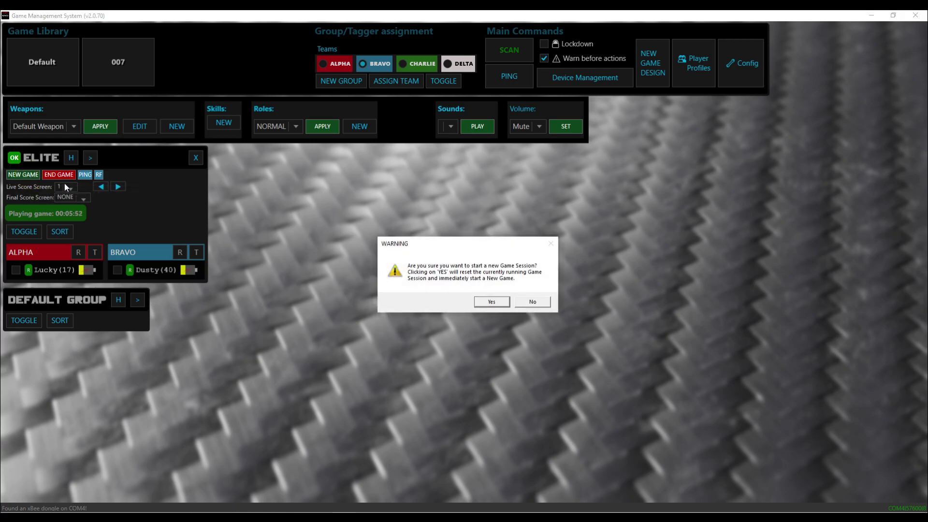
{"action": "left_click", "coordinate": [503, 304]}
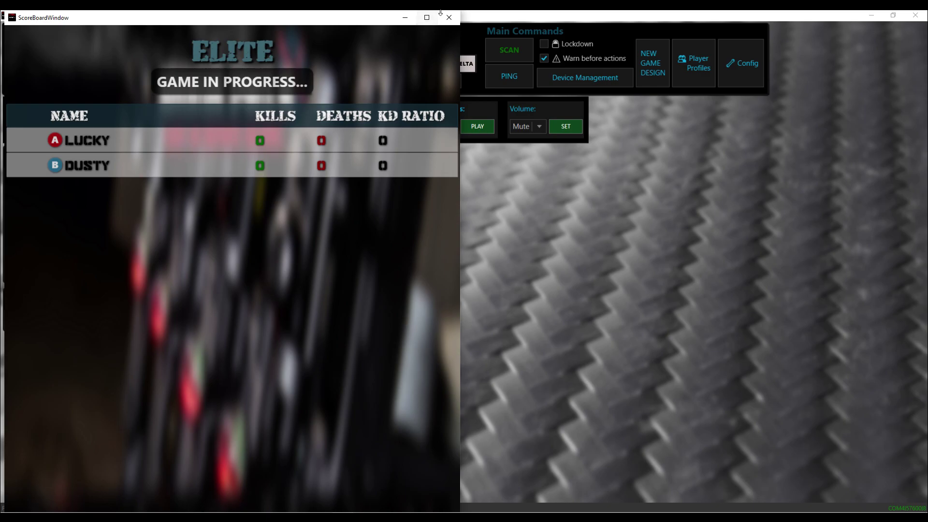
Step: Close the scoreboard and end the ELITE game with confirmation, stopping its timer at 00:00:08
{"action": "left_click", "coordinate": [442, 16]}
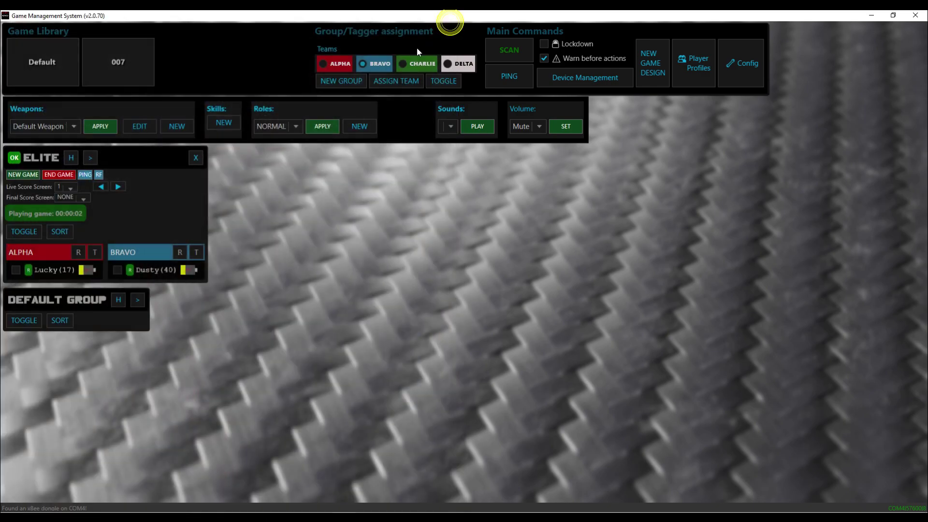
{"action": "left_click", "coordinate": [69, 176]}
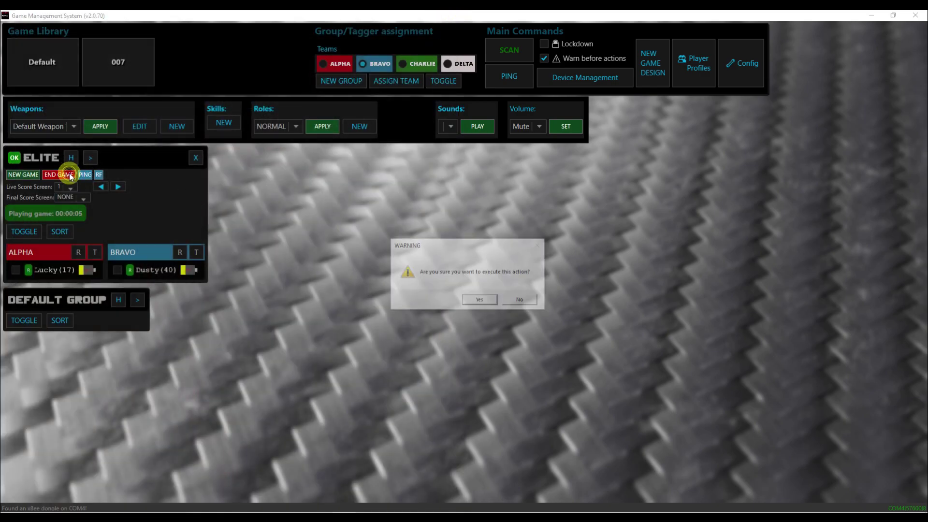
{"action": "left_click", "coordinate": [494, 303]}
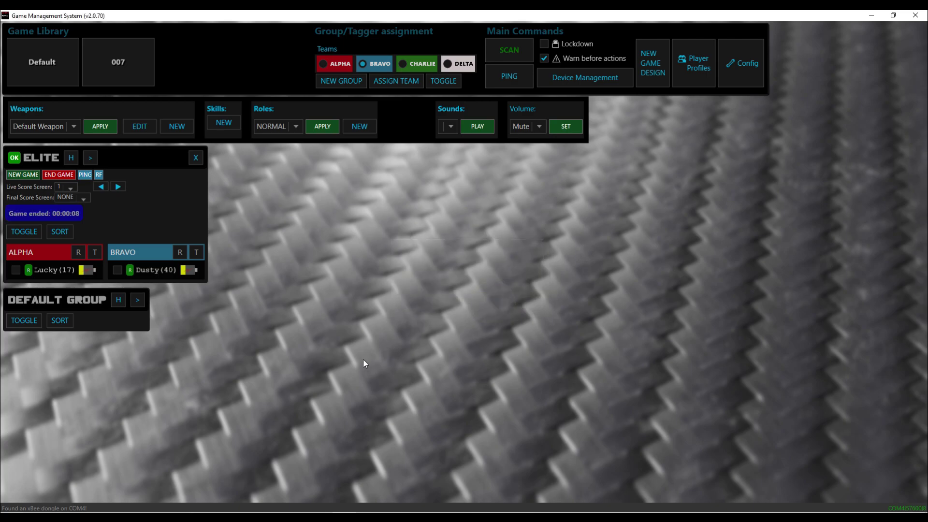
Step: Uncheck Warn before actions under Main Commands so actions run without confirmation prompts
{"action": "left_click", "coordinate": [544, 58]}
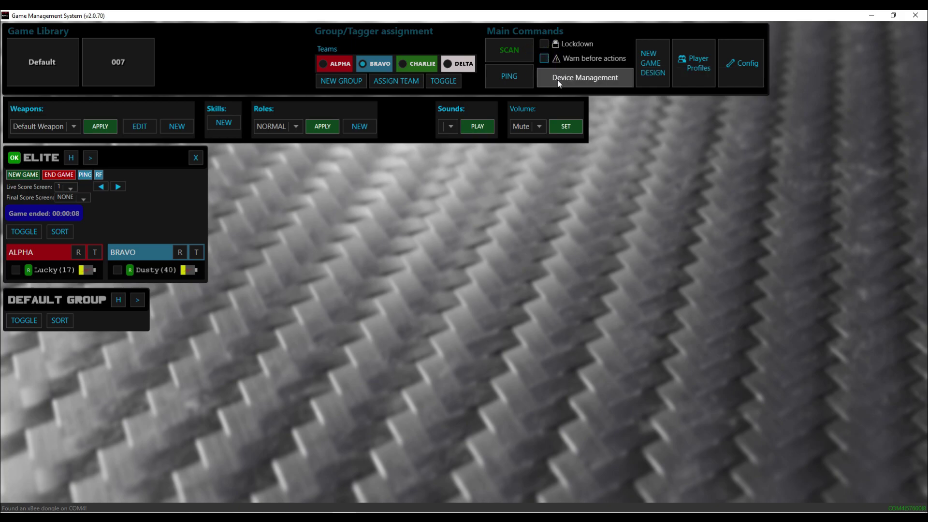